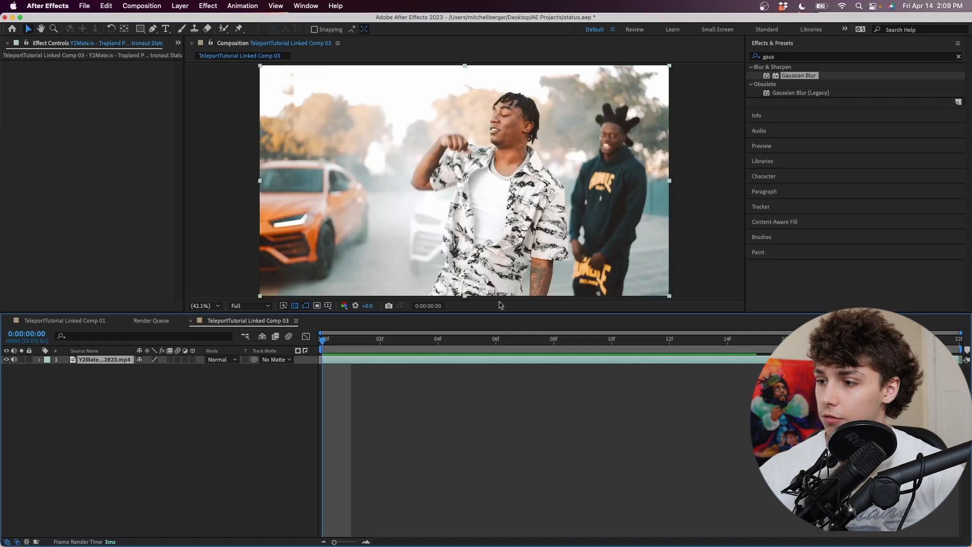
- Enlarge the viewer, open the clip in its Layer view and paint a Roto Brush selection over the man in the patterned shirt
{"action": "left_click_drag", "start_coordinate": [469, 312], "coordinate": [420, 413]}
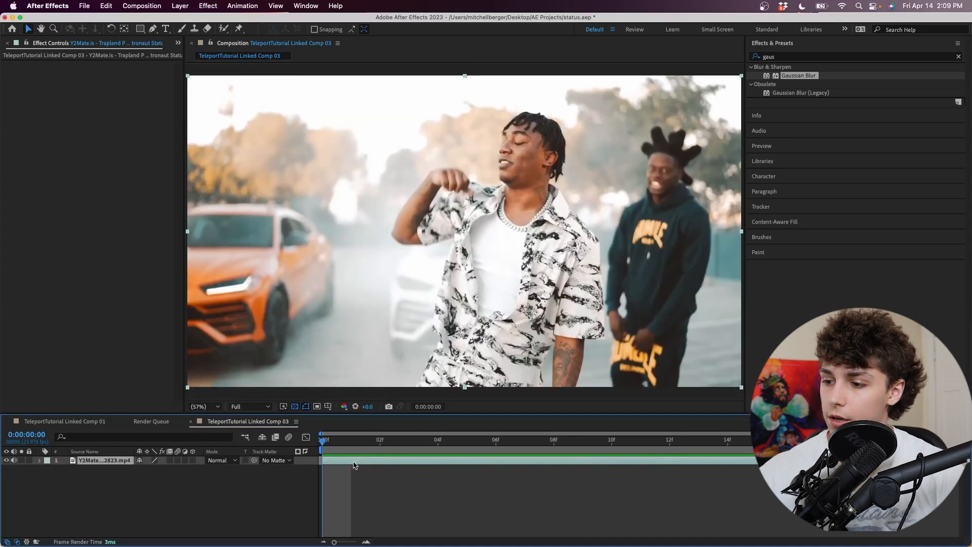
{"action": "double_click", "coordinate": [354, 462]}
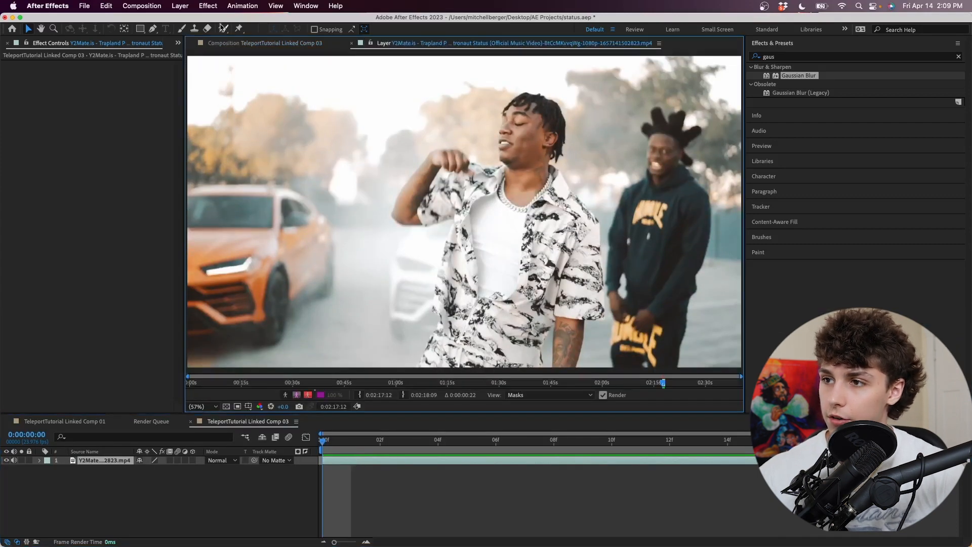
{"action": "left_click", "coordinate": [221, 27]}
{"action": "mouse_move", "coordinate": [425, 362]}
{"action": "left_mouse_down"}
{"action": "mouse_move", "coordinate": [438, 294]}
{"action": "mouse_move", "coordinate": [465, 199]}
{"action": "mouse_move", "coordinate": [415, 210]}
{"action": "mouse_move", "coordinate": [427, 171]}
{"action": "left_mouse_up"}
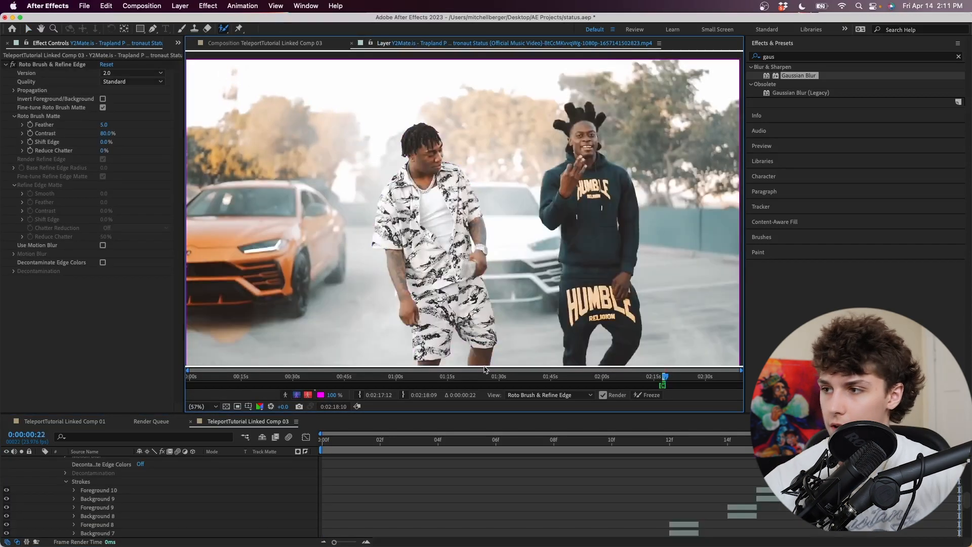
- Advance the Roto Brush selection to the end of the clip, freeze its propagation and return to the composition
{"action": "key", "text": "Page_Down"}
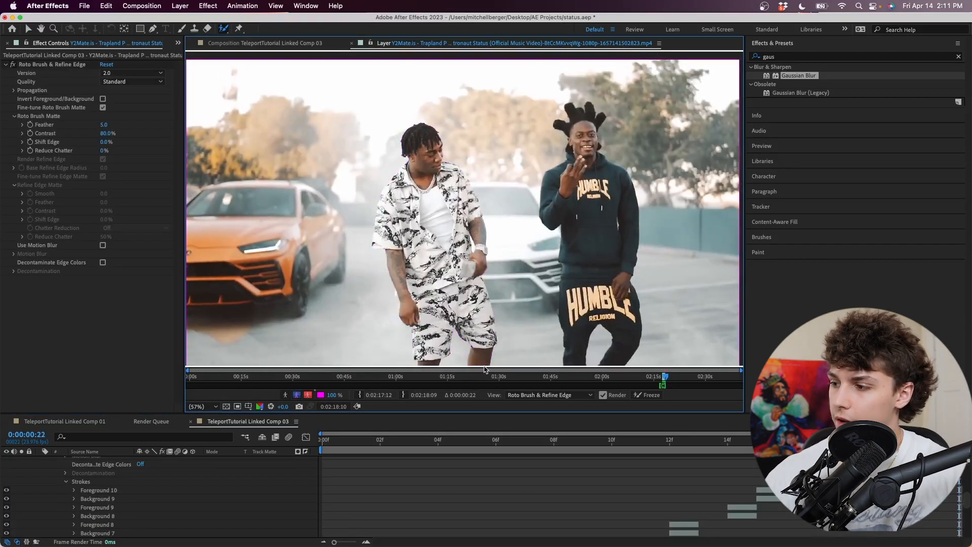
{"action": "left_click", "coordinate": [638, 396]}
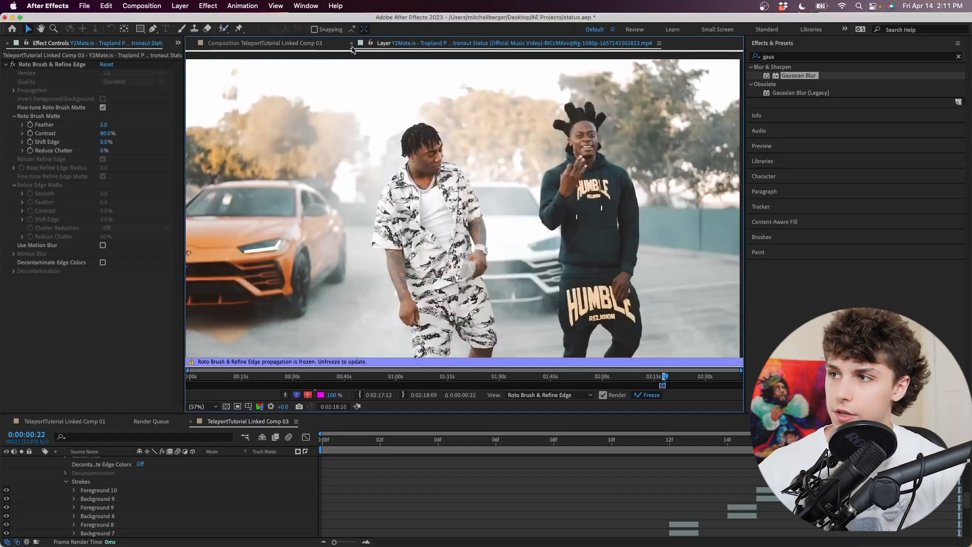
{"action": "left_click", "coordinate": [352, 43]}
- Play and scrub through the cutout in the composition, checking it with the transparency grid off and on
{"action": "left_click", "coordinate": [404, 438]}
{"action": "key", "text": "space"}
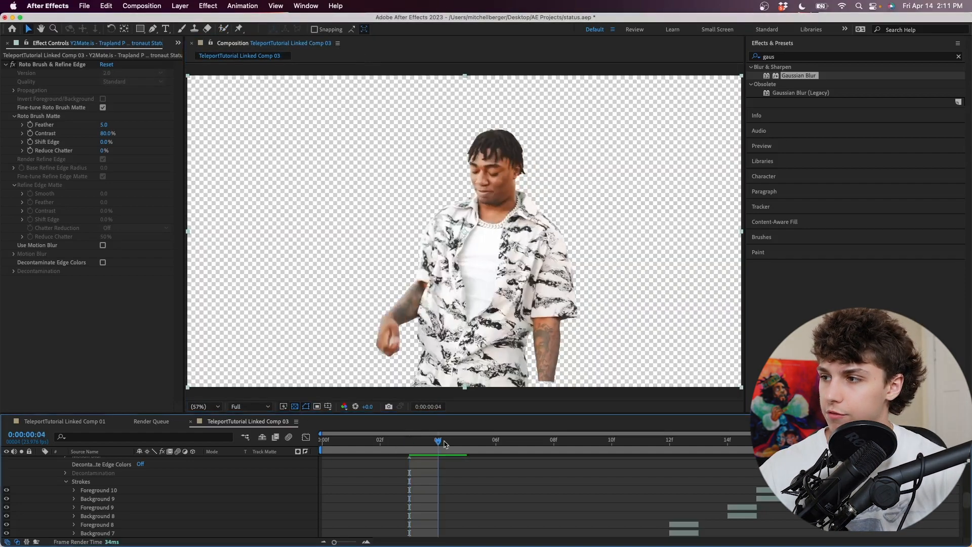
{"action": "left_click_drag", "start_coordinate": [785, 442], "coordinate": [380, 455]}
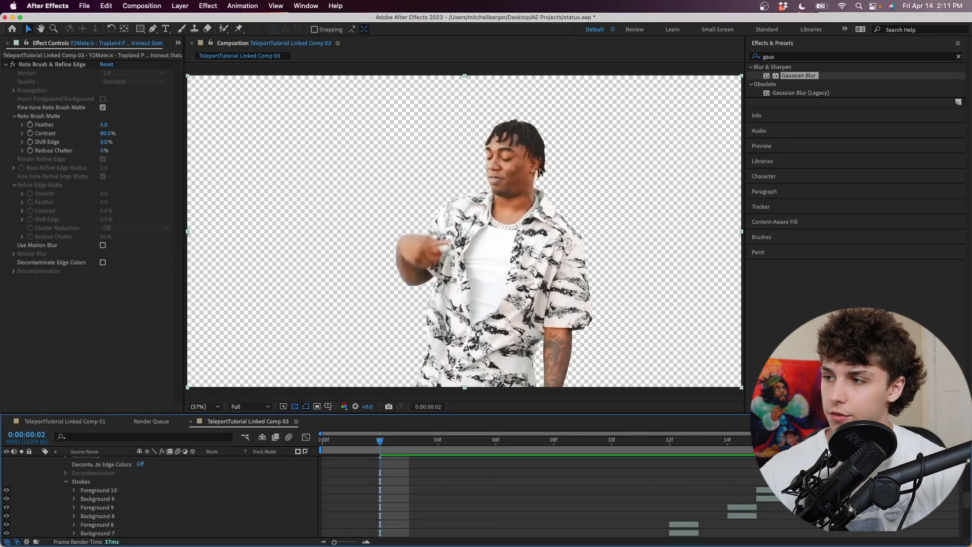
{"action": "left_click", "coordinate": [295, 407]}
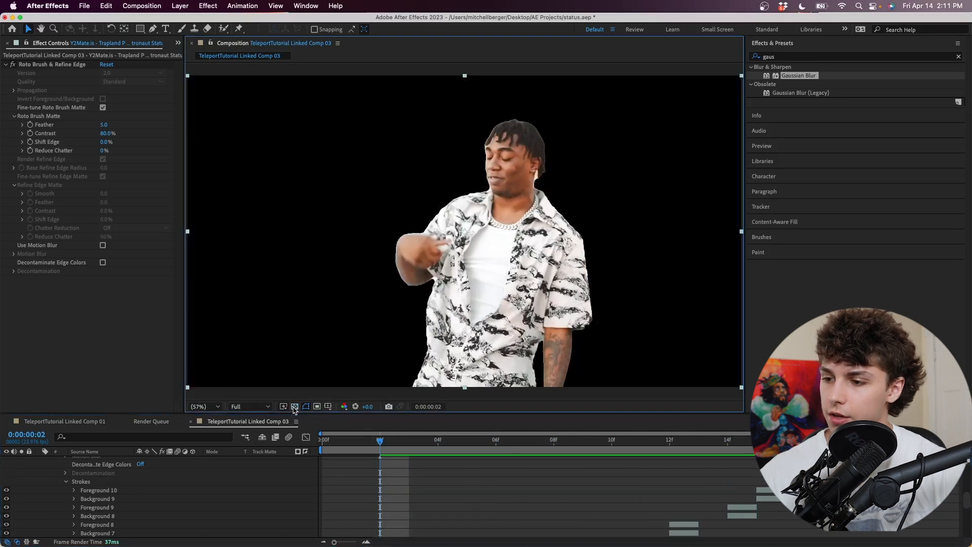
{"action": "left_click", "coordinate": [295, 406]}
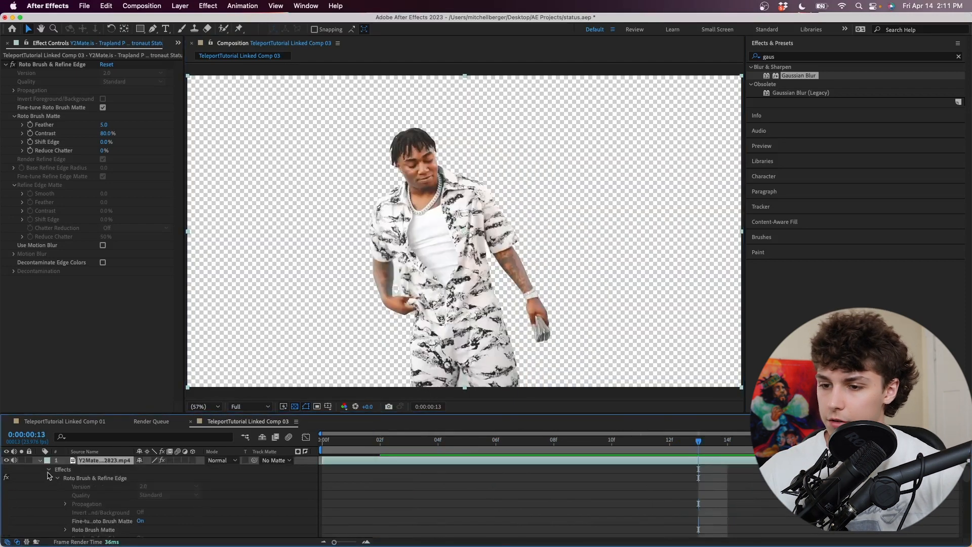
- Duplicate the cutout layer, then unfreeze the lower copy, enable Invert Foreground/Background and freeze it again
{"action": "left_click", "coordinate": [49, 469]}
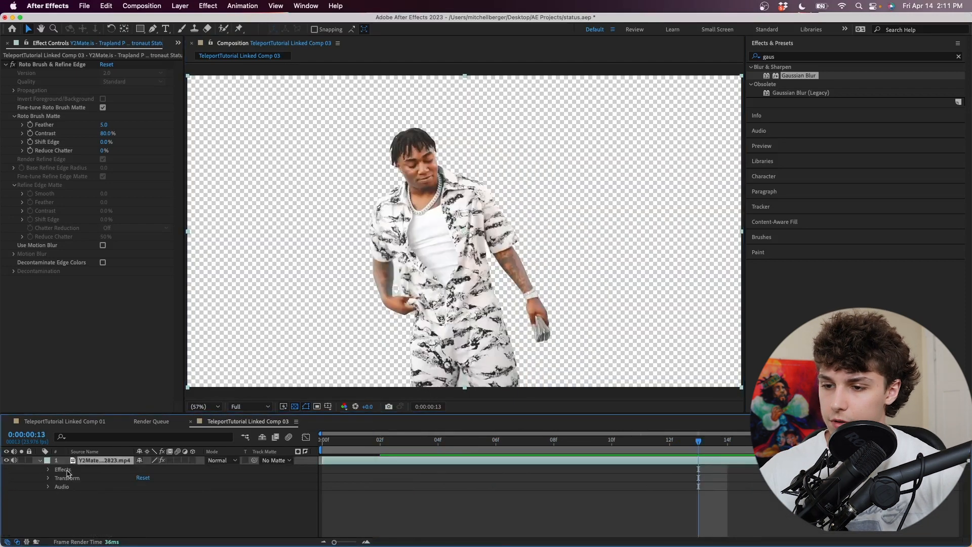
{"action": "key", "text": "super+d"}
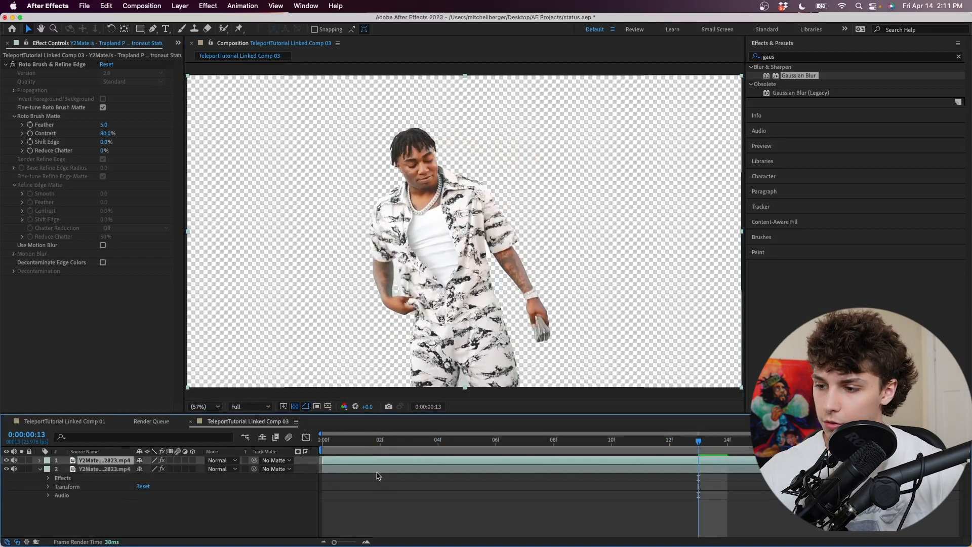
{"action": "double_click", "coordinate": [379, 470]}
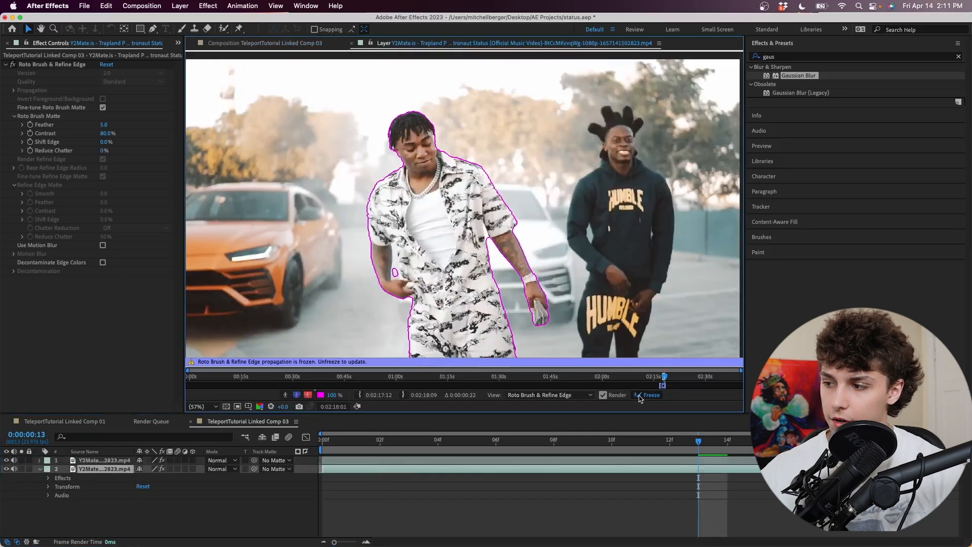
{"action": "left_click", "coordinate": [641, 396]}
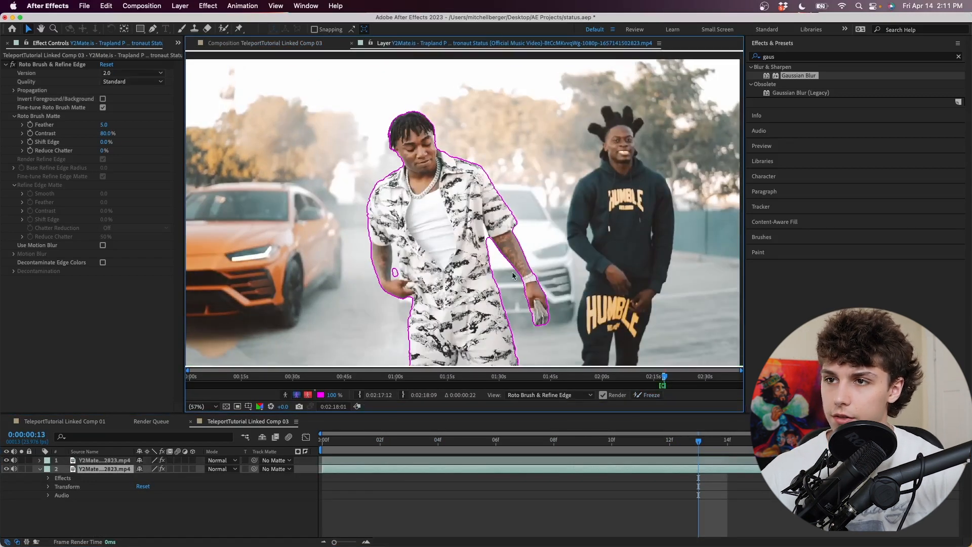
{"action": "left_click", "coordinate": [103, 99]}
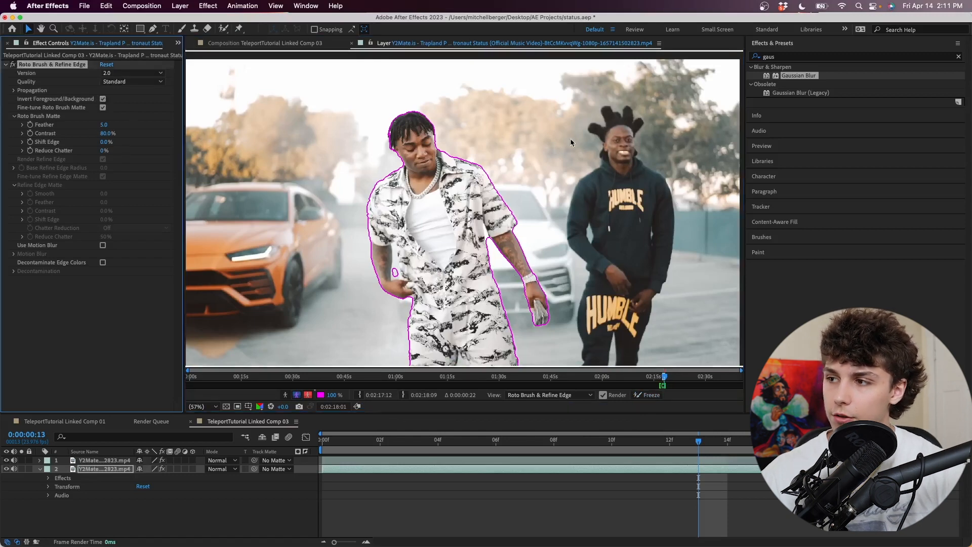
{"action": "left_click", "coordinate": [646, 396]}
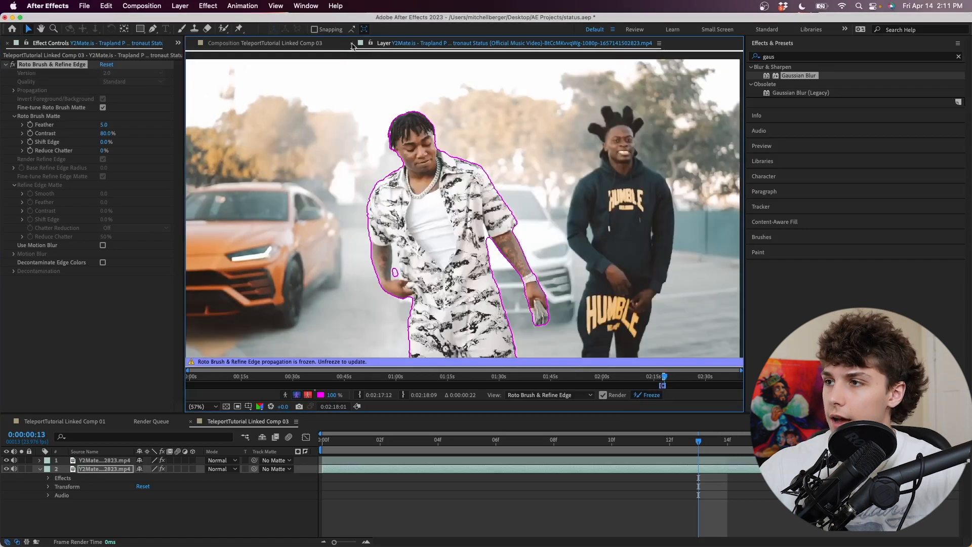
{"action": "key", "text": "super+w"}
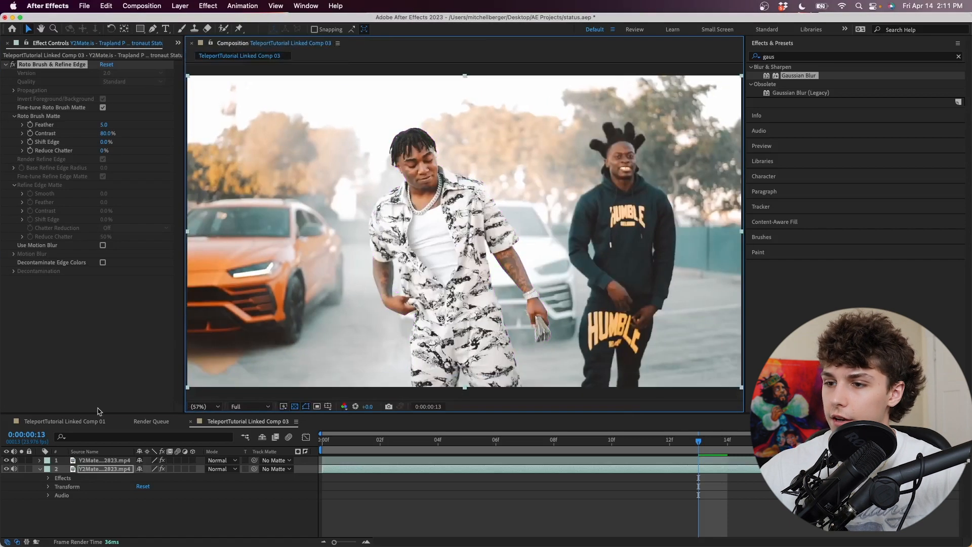
- Hide the top clip layer and generate a Content-Aware Fill layer for the cut-out hole, with alpha expansion 64, Object method and Work Area range
{"action": "left_click", "coordinate": [6, 460]}
{"action": "left_click_drag", "start_coordinate": [561, 452], "coordinate": [353, 444]}
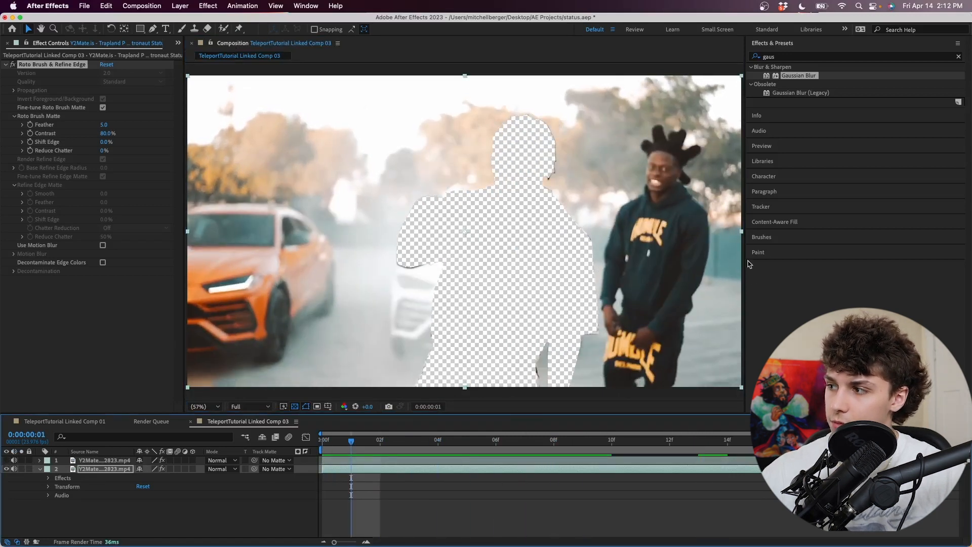
{"action": "left_click_drag", "start_coordinate": [354, 444], "coordinate": [325, 443]}
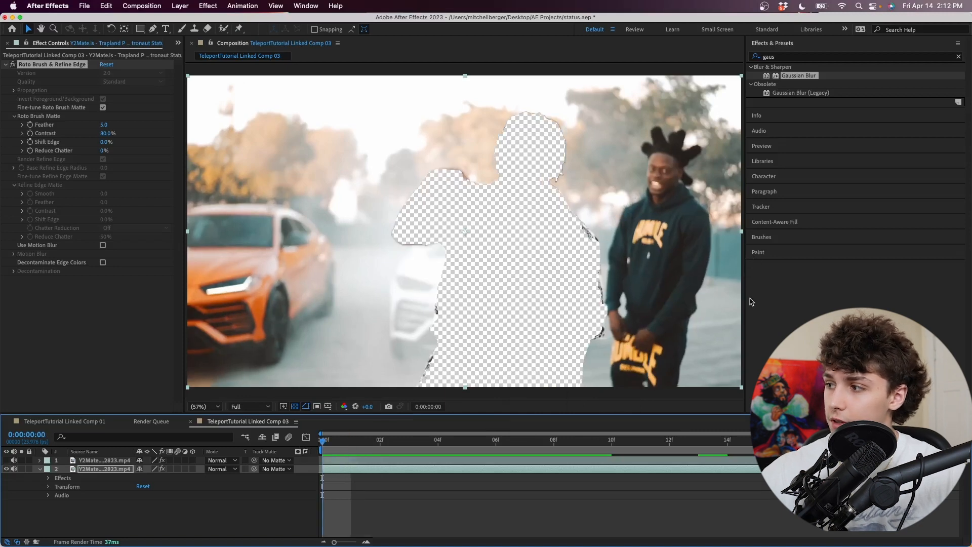
{"action": "left_click", "coordinate": [775, 223]}
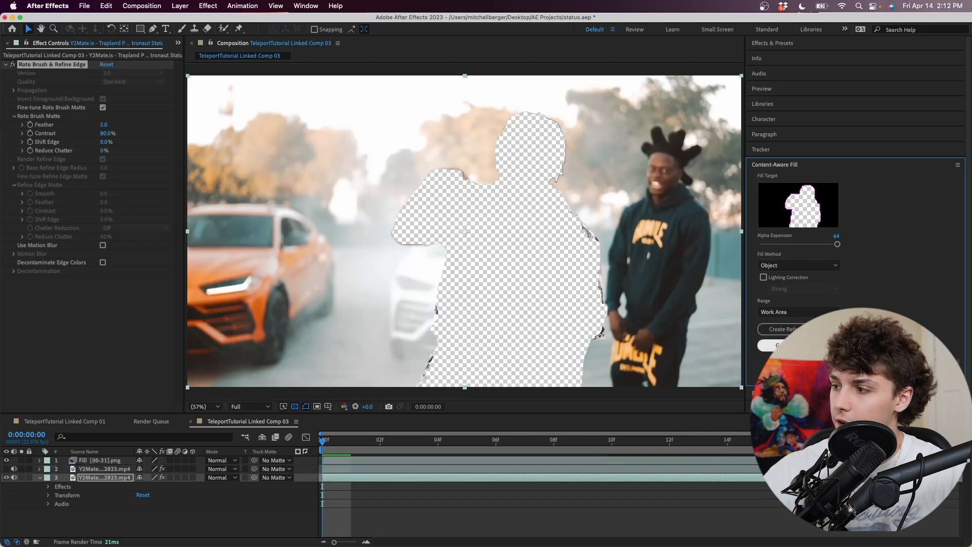
{"action": "key", "text": "space"}
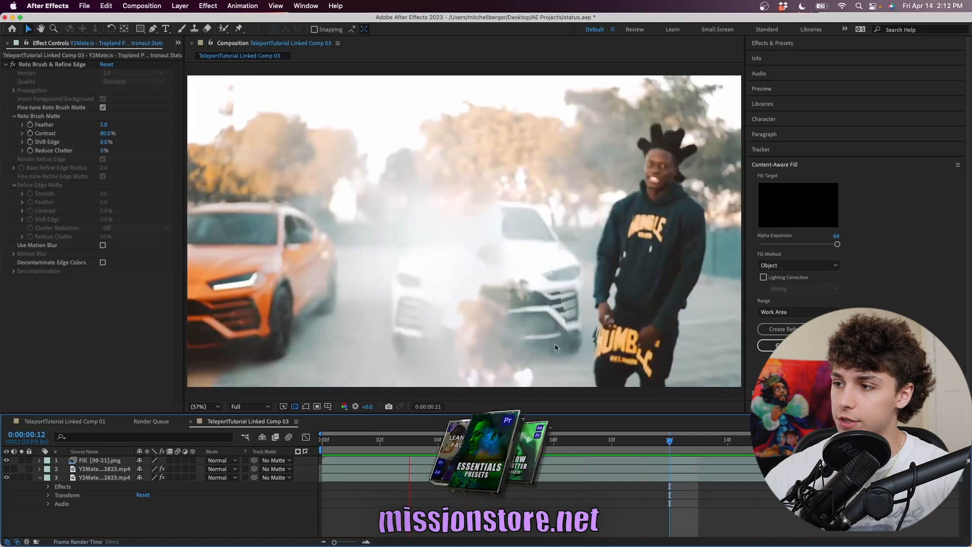
{"action": "key", "text": "space"}
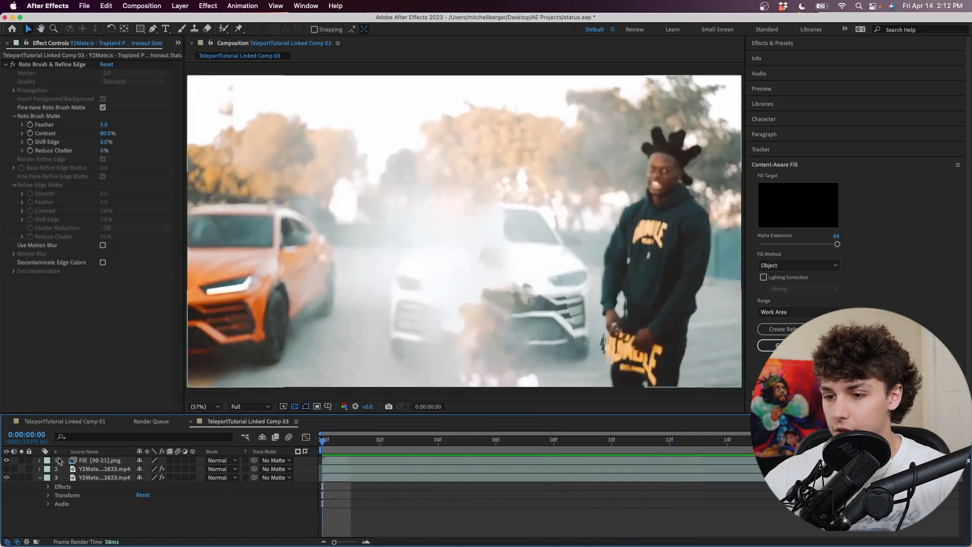
- Move the Fill layer below the top clip layer, make that clip visible again and preview the composite
{"action": "left_click", "coordinate": [59, 460]}
{"action": "left_click_drag", "start_coordinate": [92, 464], "coordinate": [97, 472]}
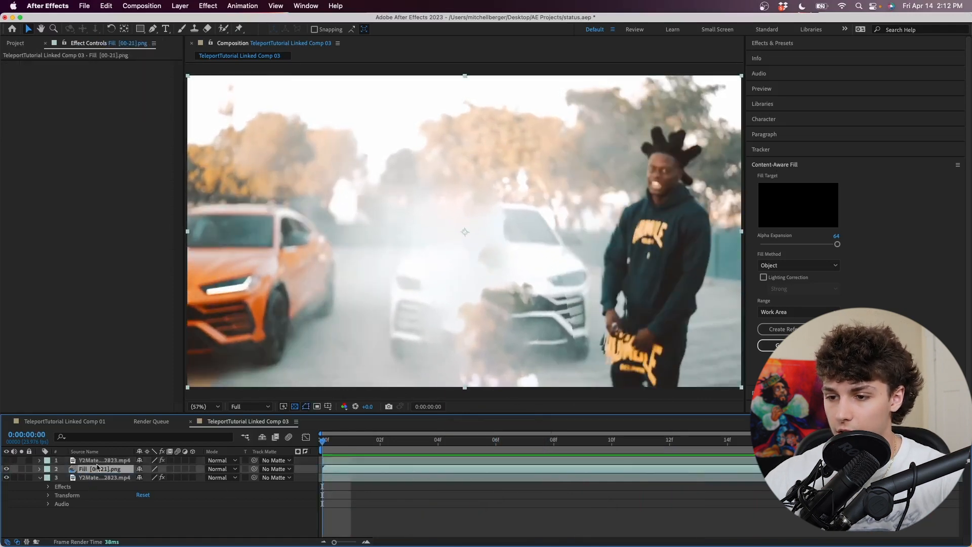
{"action": "left_click", "coordinate": [96, 461]}
{"action": "left_click", "coordinate": [7, 460]}
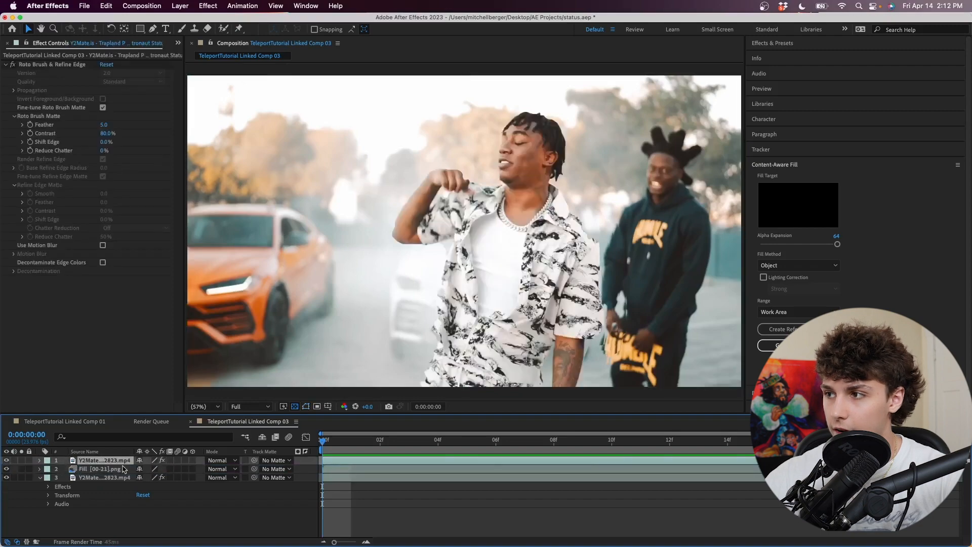
{"action": "key", "text": "space"}
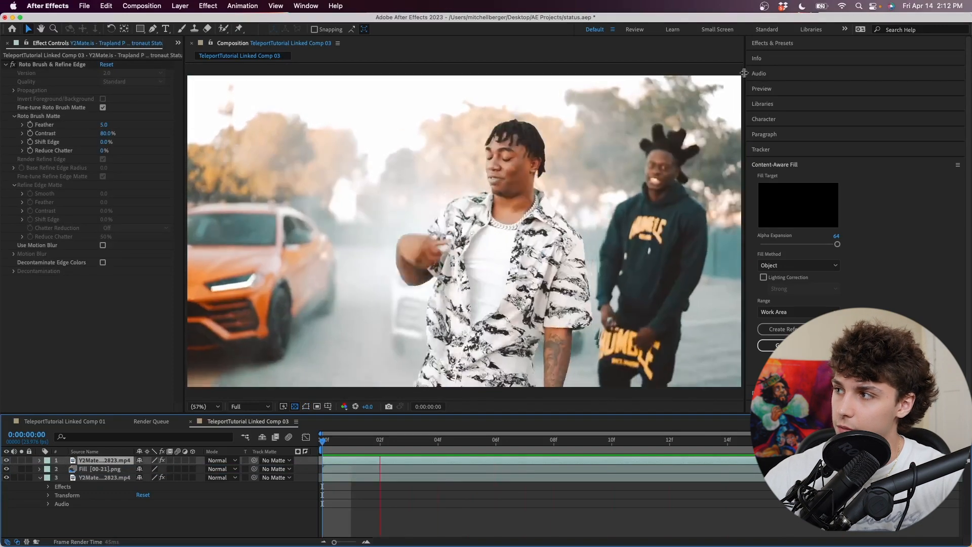
{"action": "key", "text": "space"}
- Apply the Transform effect to the top clip and start Position and Scale keyframes at the first frame
{"action": "left_click", "coordinate": [798, 45]}
{"action": "left_click_drag", "start_coordinate": [795, 76], "coordinate": [367, 470]}
{"action": "left_click_drag", "start_coordinate": [367, 470], "coordinate": [368, 461]}
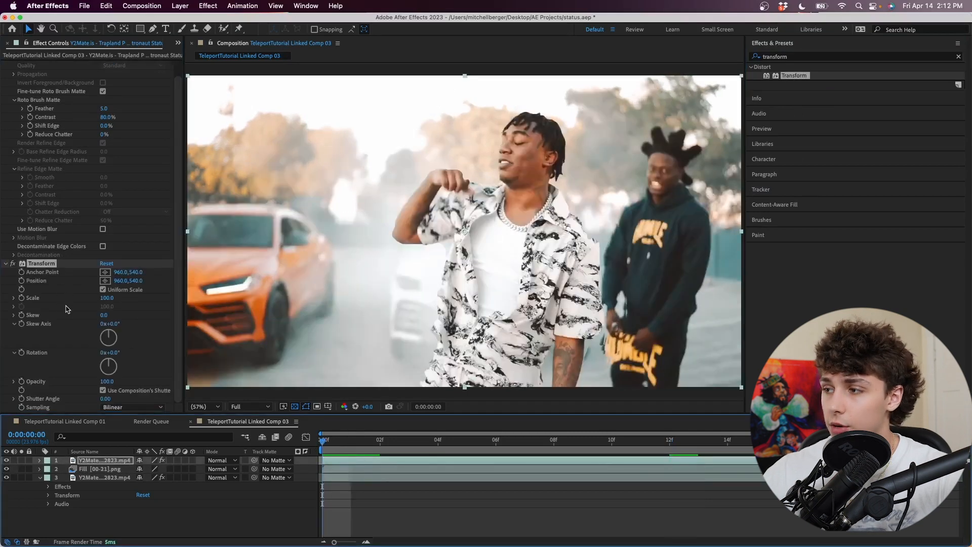
{"action": "left_click", "coordinate": [21, 286]}
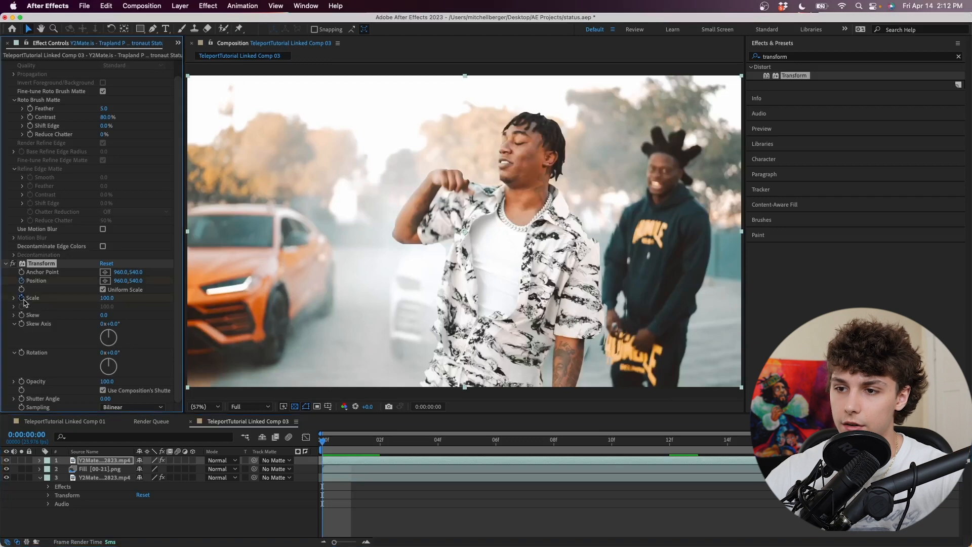
- Keyframe the Transform effect to scale 120 and position 327, 437 at frame 6, and scale 111 and position 1562, 483 at frame 16
{"action": "key", "text": "space"}
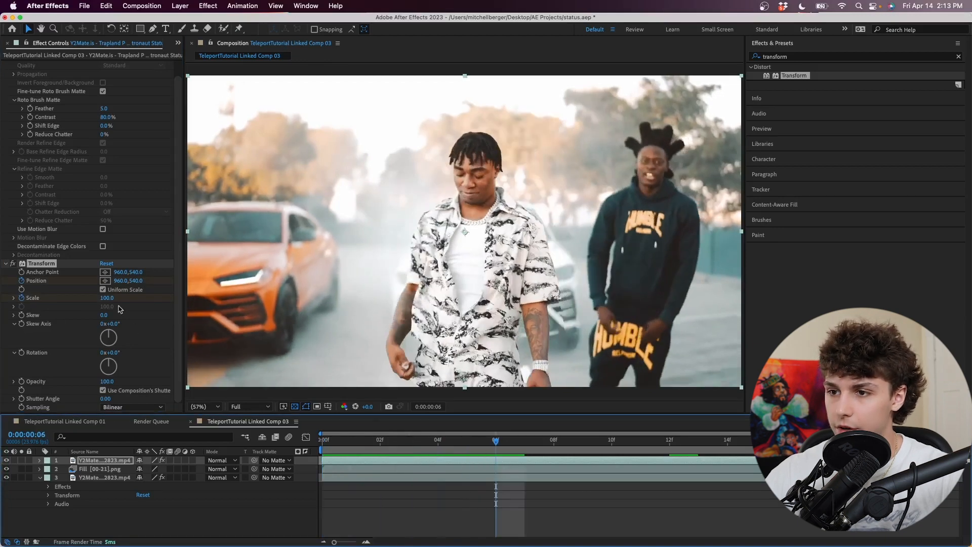
{"action": "mouse_move", "coordinate": [107, 298]}
{"action": "left_mouse_down"}
{"action": "mouse_move", "coordinate": [132, 282]}
{"action": "mouse_move", "coordinate": [116, 282]}
{"action": "left_mouse_up"}
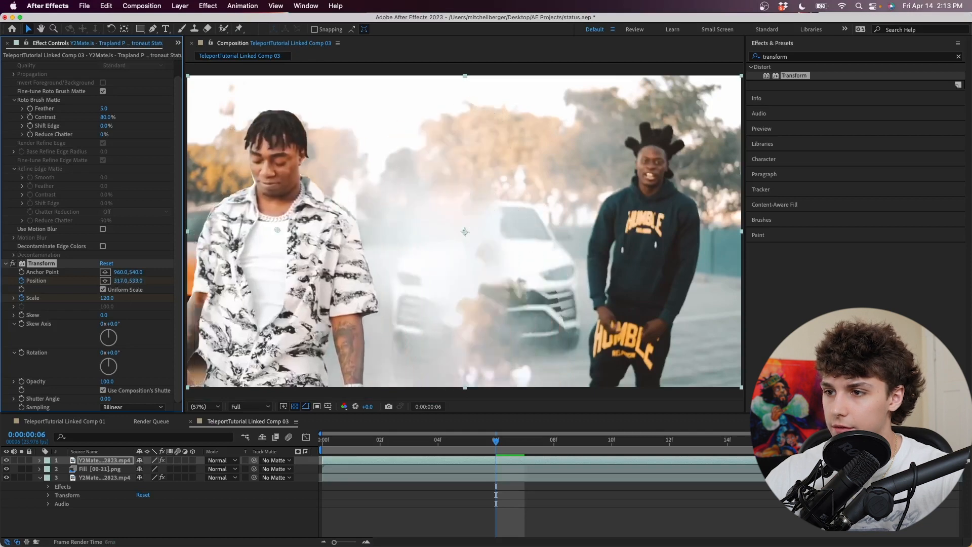
{"action": "key", "text": "space"}
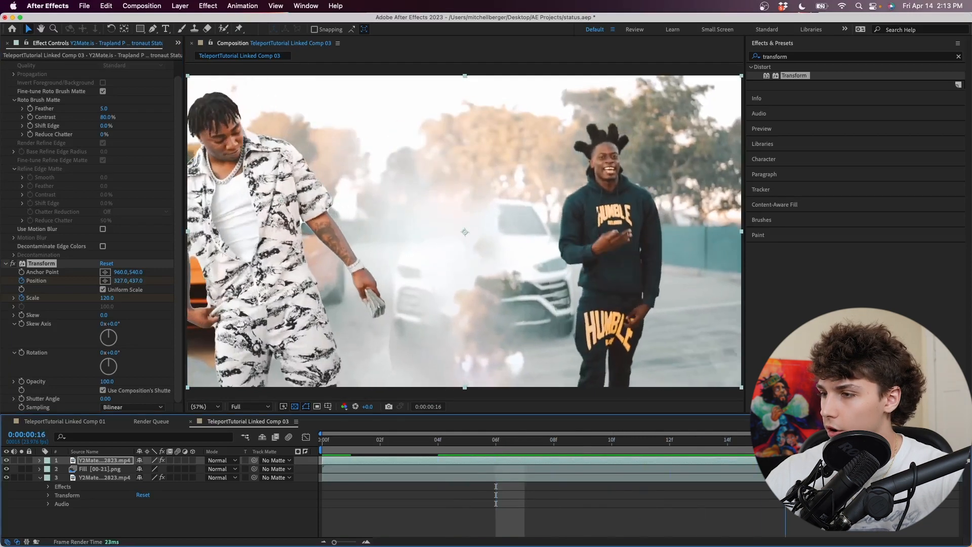
{"action": "left_click_drag", "start_coordinate": [107, 299], "coordinate": [159, 282]}
{"action": "left_click_drag", "start_coordinate": [121, 281], "coordinate": [803, 299]}
- At frame 21, set the Transform effect's scale to 100 and position to 960, 540, and preview the animation
{"action": "key", "text": "space"}
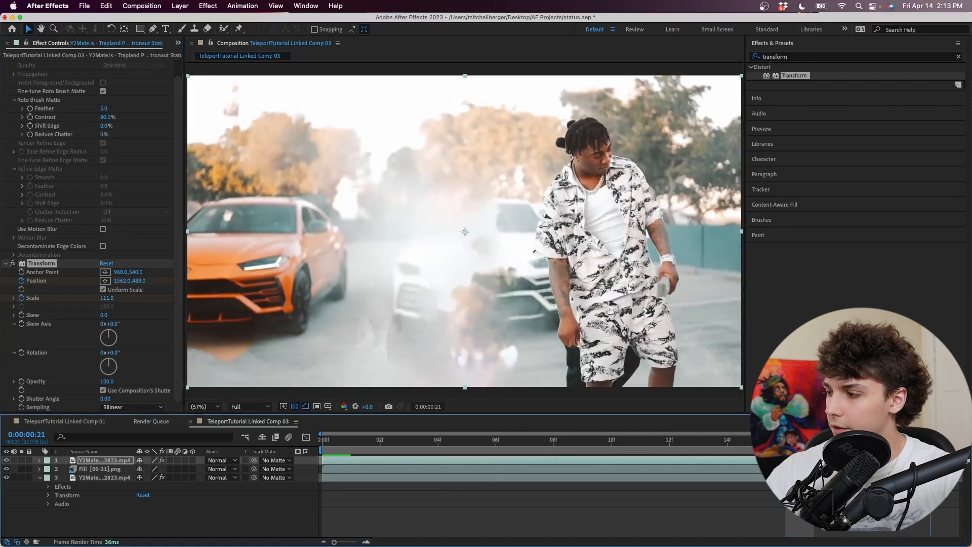
{"action": "left_click", "coordinate": [107, 299]}
{"action": "type", "text": "1"}
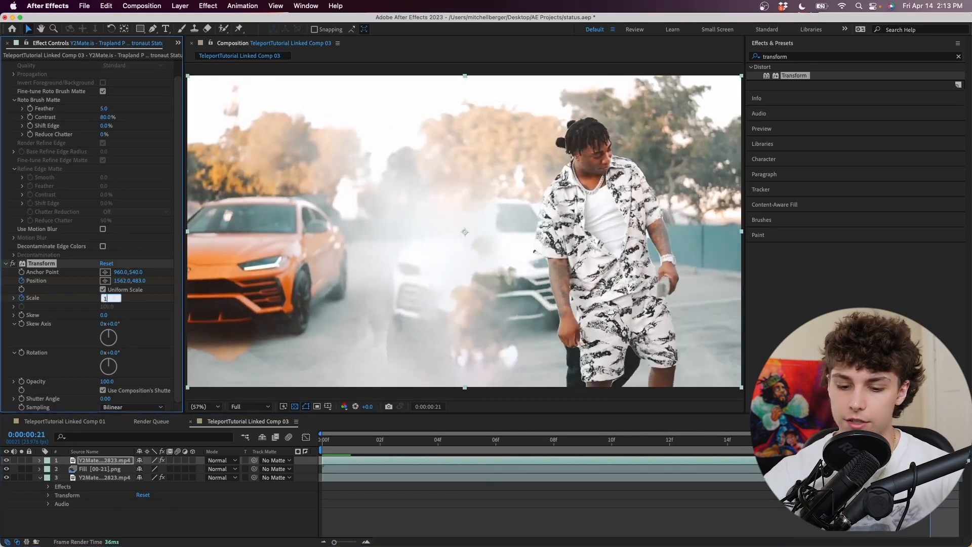
{"action": "type", "text": "00"}
{"action": "key", "text": "Return"}
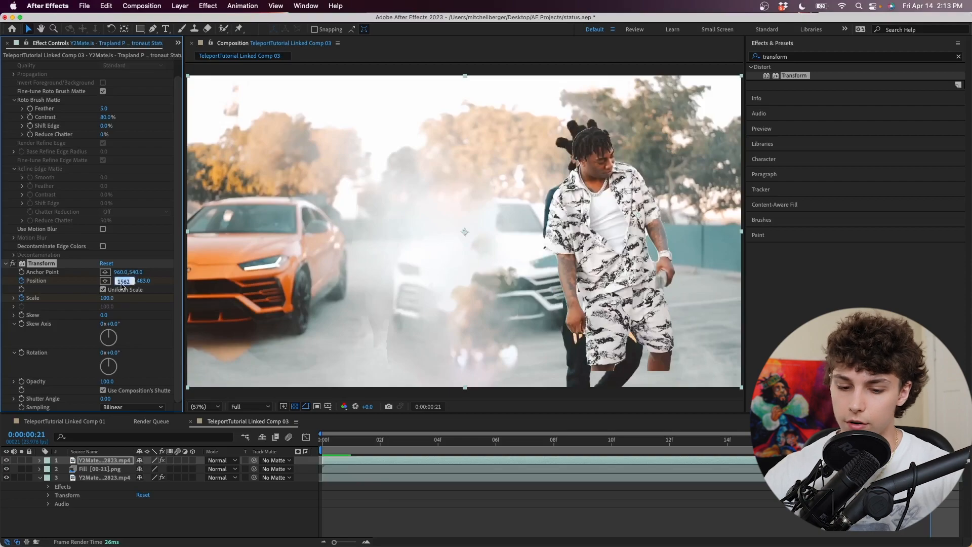
{"action": "key", "text": "space"}
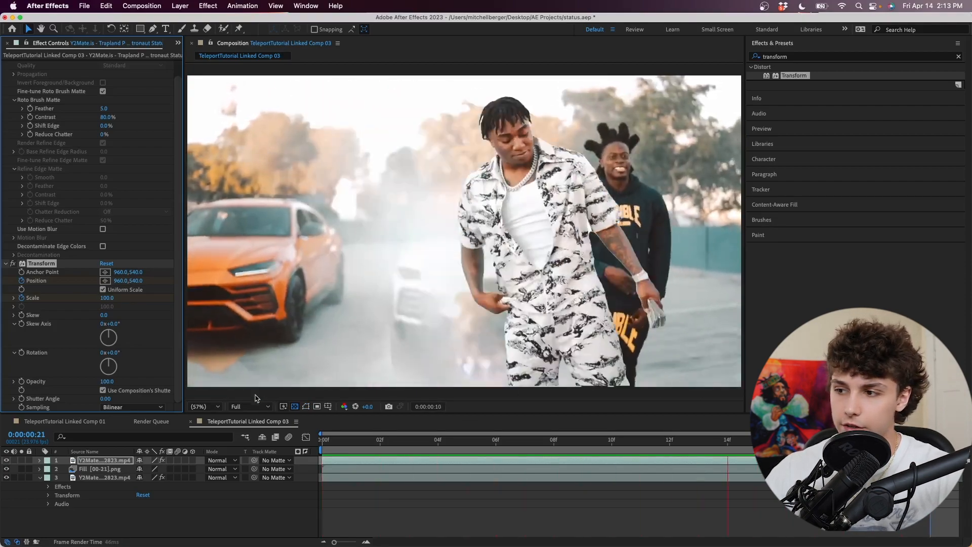
{"action": "key", "text": "space"}
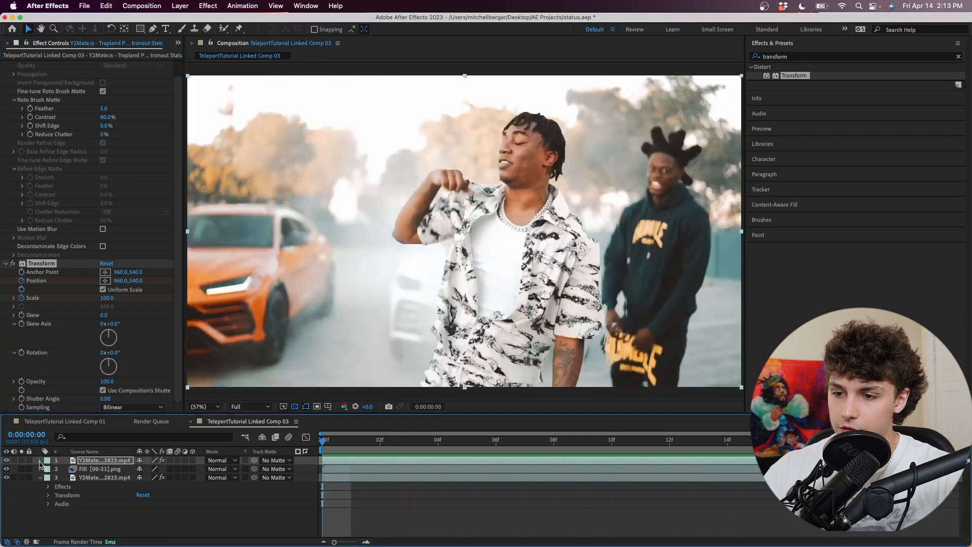
- Reveal the top clip's Transform effect keyframes, apply Easy Ease to all Position and Scale keyframes, and preview the animation
{"action": "left_click", "coordinate": [39, 460]}
{"action": "left_click", "coordinate": [49, 469]}
{"action": "left_click", "coordinate": [57, 487]}
{"action": "scroll", "coordinate": [157, 492], "scroll_direction": "down", "scroll_amount": 1}
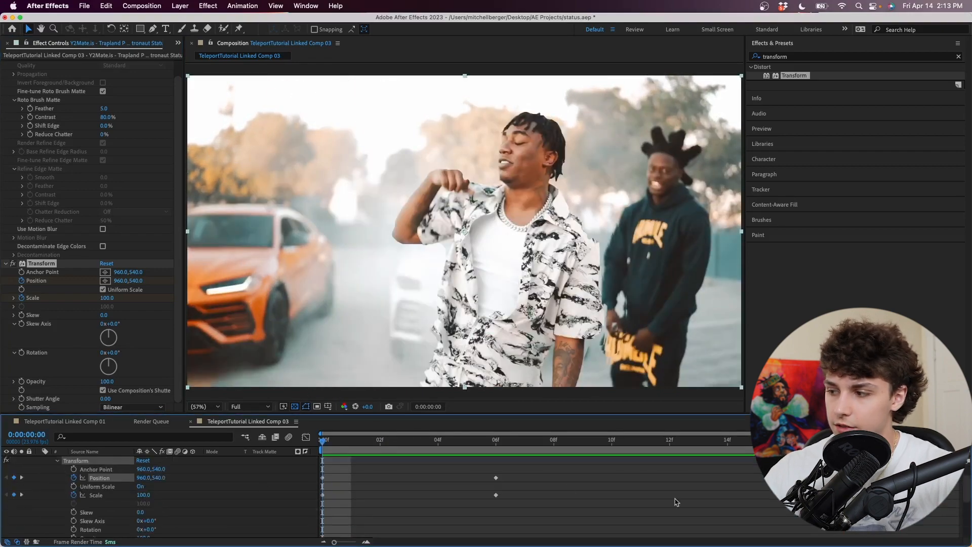
{"action": "left_click_drag", "start_coordinate": [815, 469], "coordinate": [300, 527]}
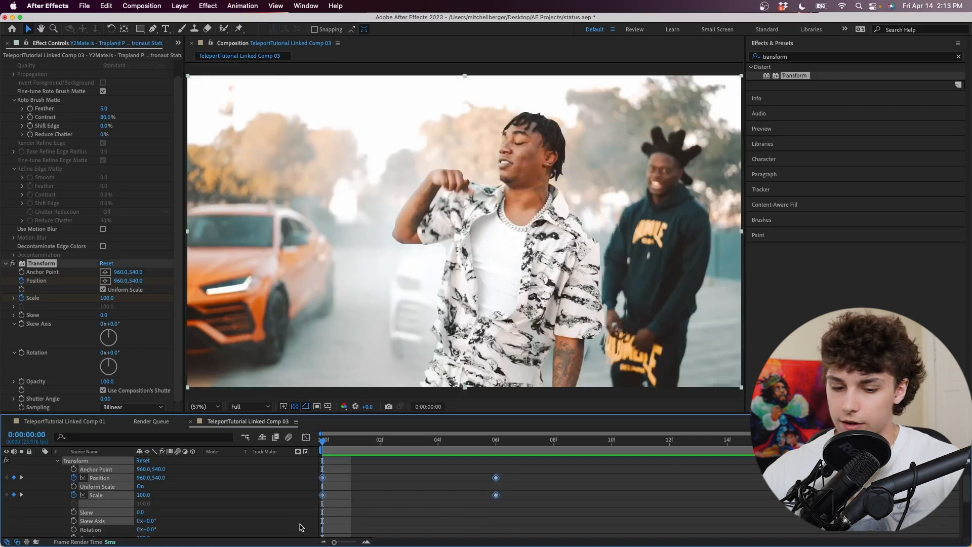
{"action": "key", "text": "F9"}
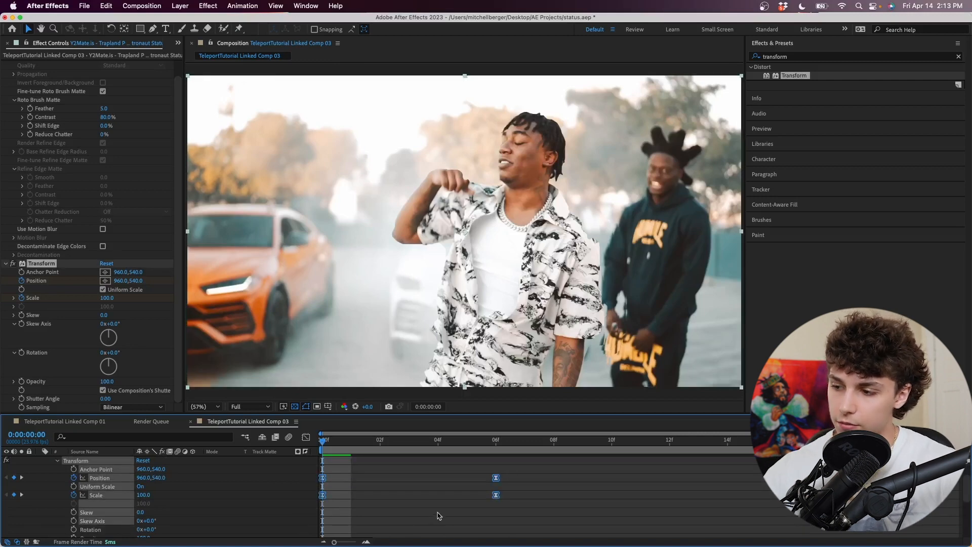
{"action": "right_click", "coordinate": [498, 500]}
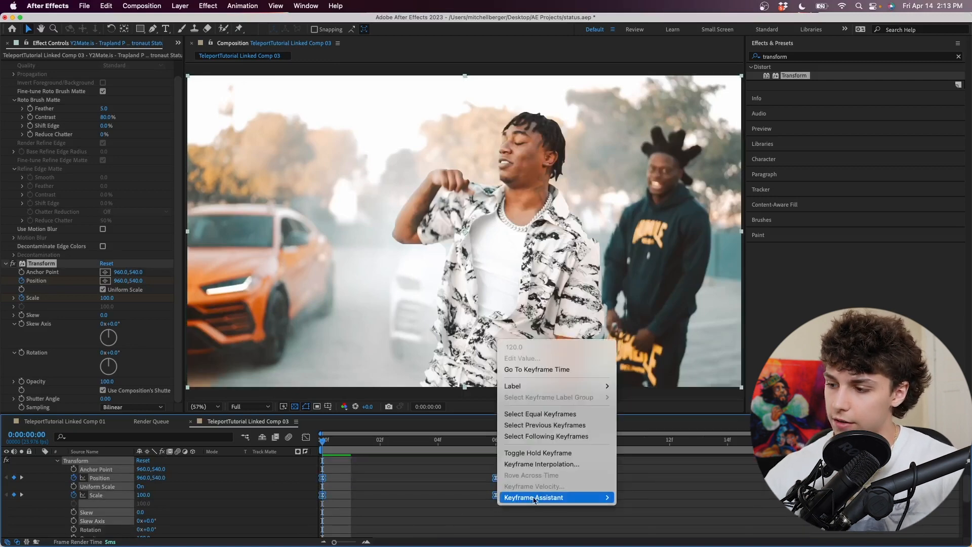
{"action": "mouse_move", "coordinate": [557, 497]}
{"action": "left_click", "coordinate": [636, 430]}
{"action": "key", "text": "space"}
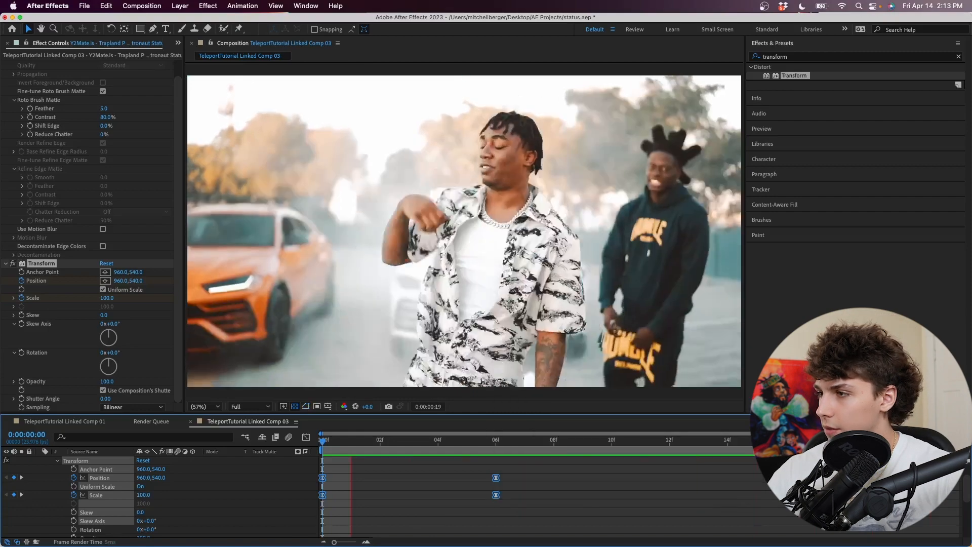
- Enable motion blur for the top clip layer and the composition, and preview the result
{"action": "left_click", "coordinate": [267, 472]}
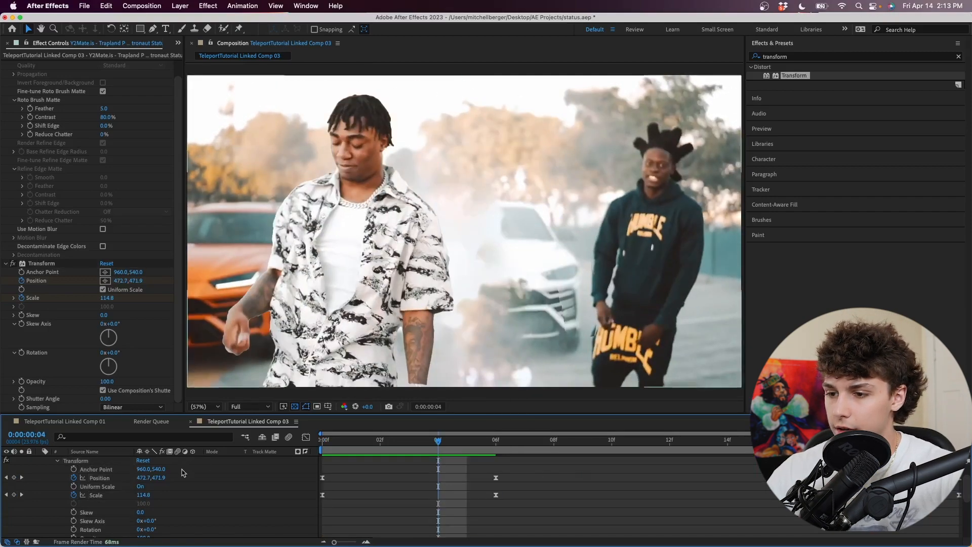
{"action": "scroll", "coordinate": [183, 472], "scroll_direction": "up", "scroll_amount": 2}
{"action": "key", "text": "space"}
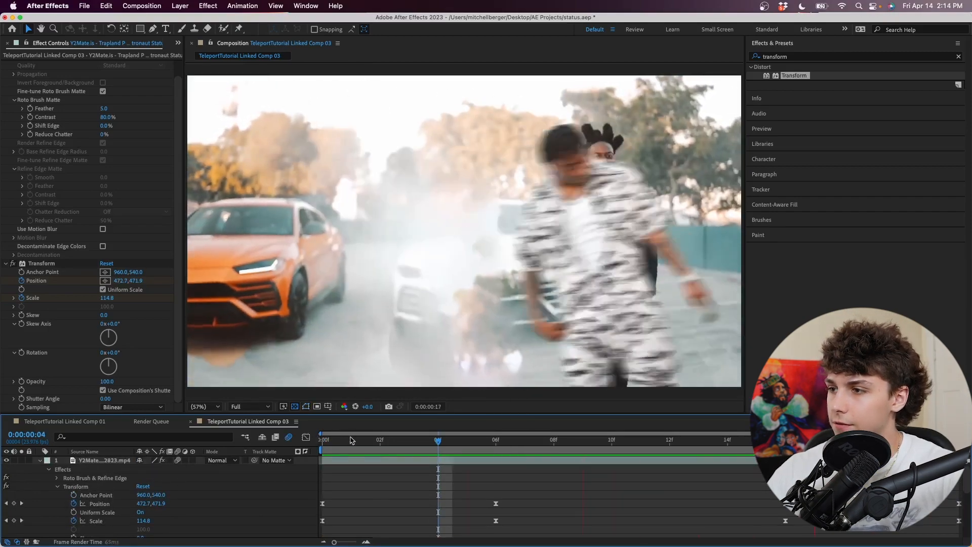
- Select all Position keyframes, show their speed graph and shape the first move into a steep peak around frame 3
{"action": "left_click_drag", "start_coordinate": [960, 499], "coordinate": [931, 515]}
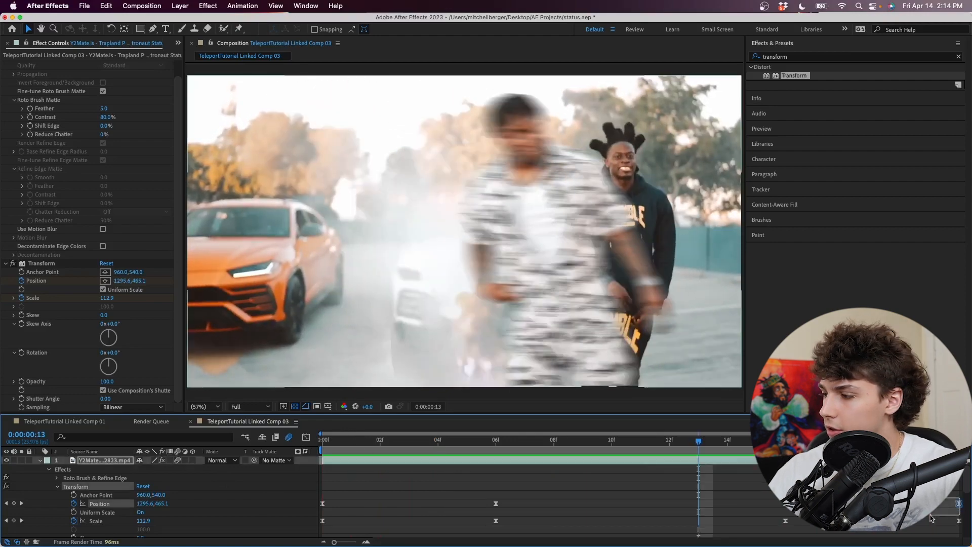
{"action": "left_click_drag", "start_coordinate": [772, 515], "coordinate": [310, 516]}
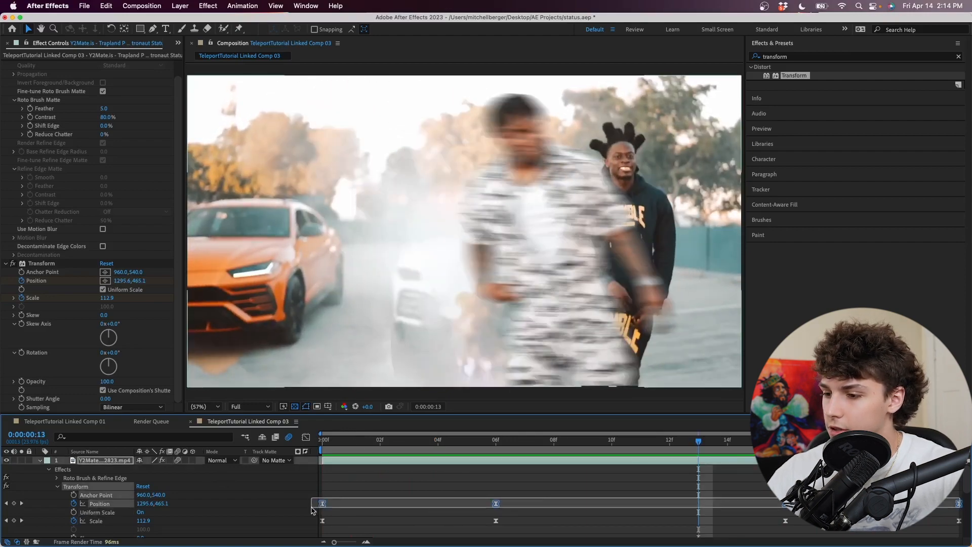
{"action": "left_click", "coordinate": [368, 443]}
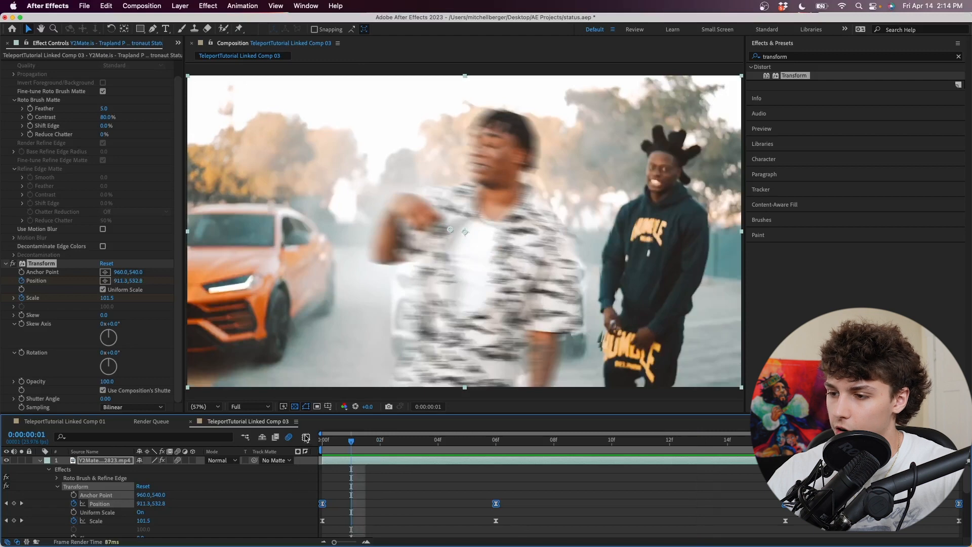
{"action": "left_click", "coordinate": [306, 437]}
{"action": "left_click", "coordinate": [322, 516]}
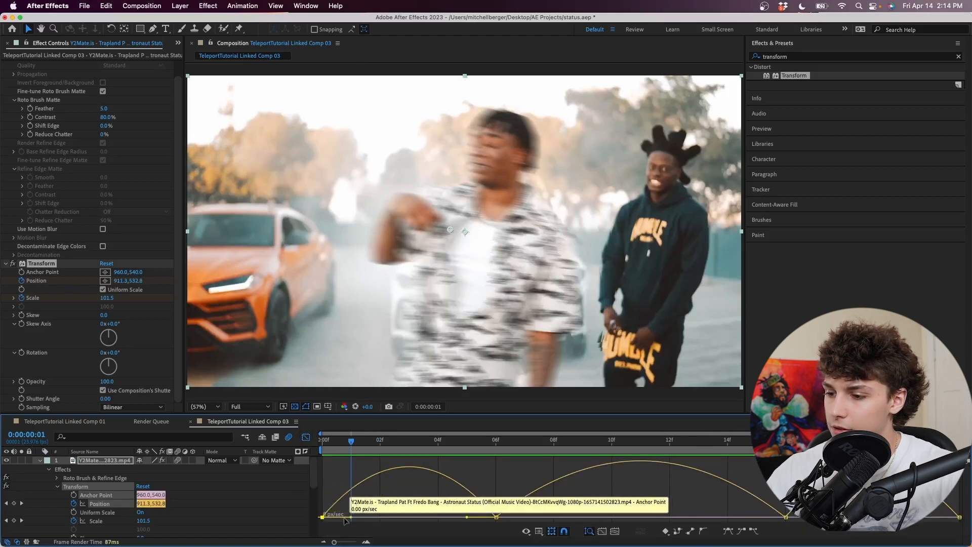
{"action": "left_click_drag", "start_coordinate": [350, 517], "coordinate": [435, 523]}
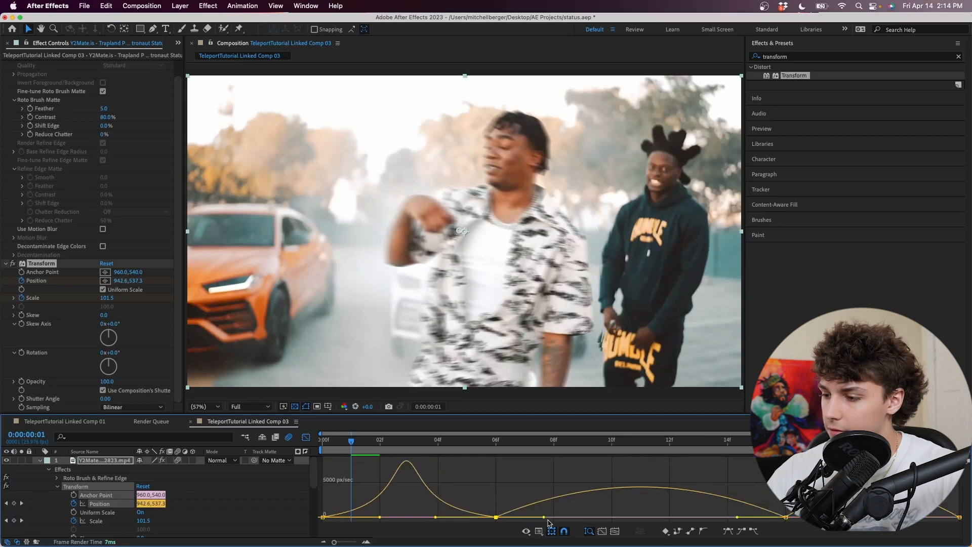
- Lengthen the Position speed graph's ease handles between frames 6 and 16, and adjust the easing into the last keyframe
{"action": "left_click_drag", "start_coordinate": [544, 517], "coordinate": [656, 519]}
{"action": "left_click_drag", "start_coordinate": [737, 517], "coordinate": [664, 519]}
{"action": "left_click", "coordinate": [785, 516]}
{"action": "left_click", "coordinate": [959, 517]}
{"action": "left_click_drag", "start_coordinate": [930, 517], "coordinate": [919, 521]}
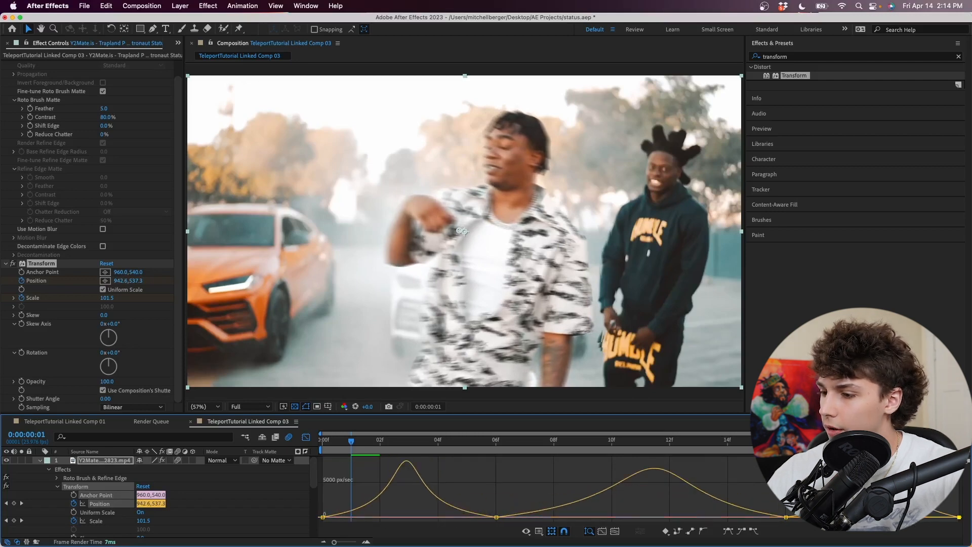
- Preview the reshaped movement, close the speed graph and deselect the layer
{"action": "left_click_drag", "start_coordinate": [361, 442], "coordinate": [407, 449]}
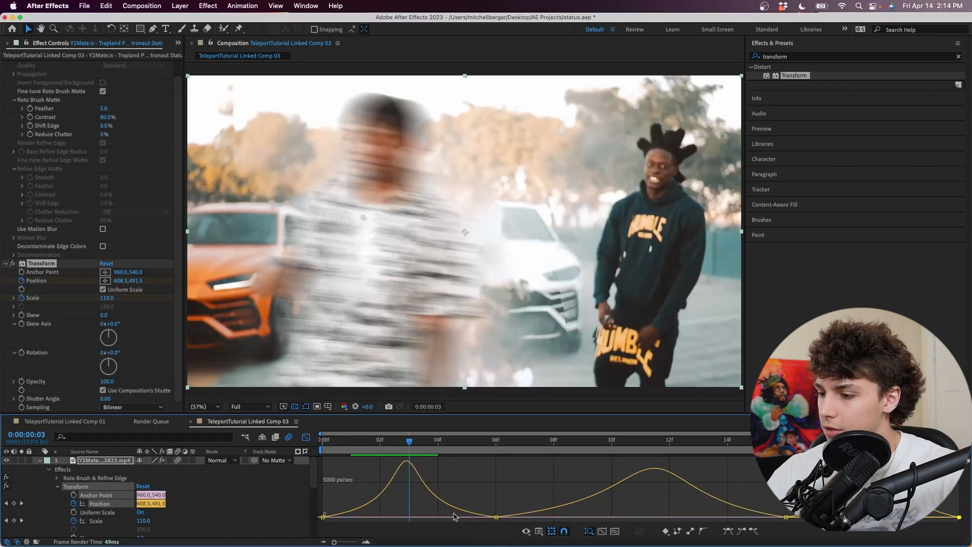
{"action": "key", "text": "space"}
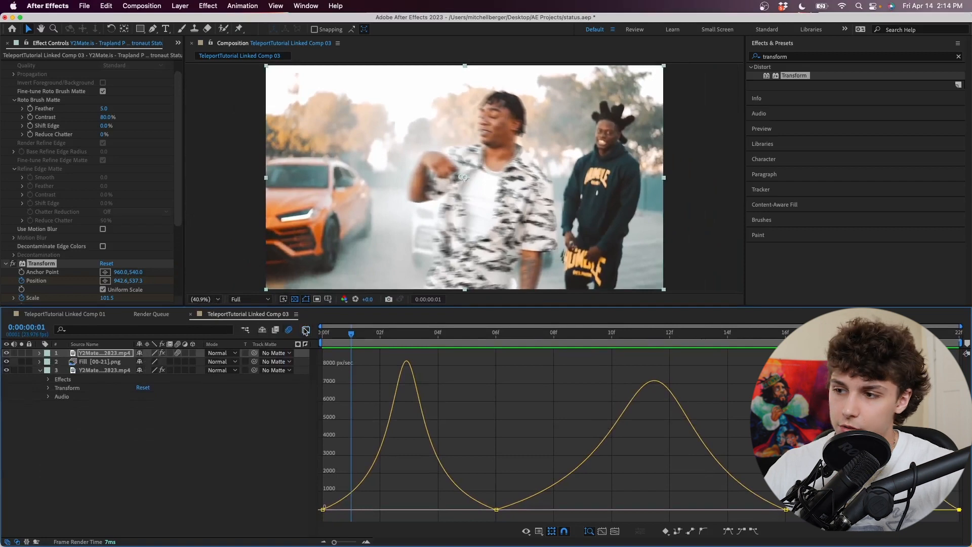
{"action": "left_click", "coordinate": [306, 331]}
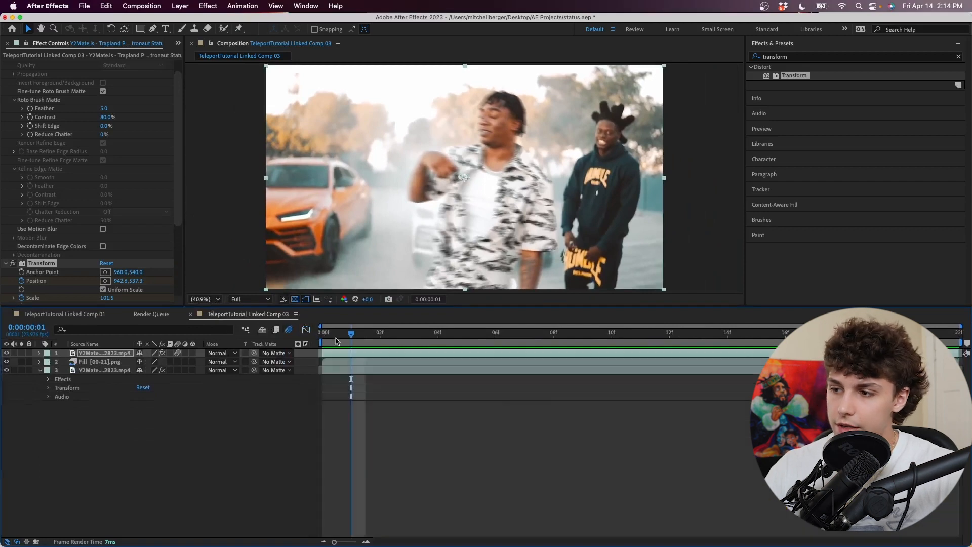
{"action": "left_click", "coordinate": [404, 385]}
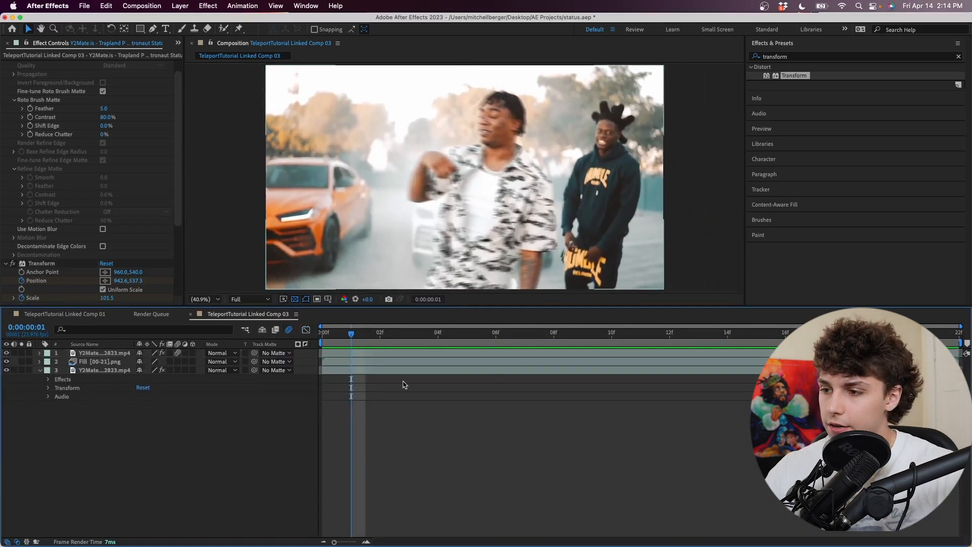
- Duplicate the top clip layer and apply the Echo effect to the lower copy
{"action": "left_click", "coordinate": [391, 355]}
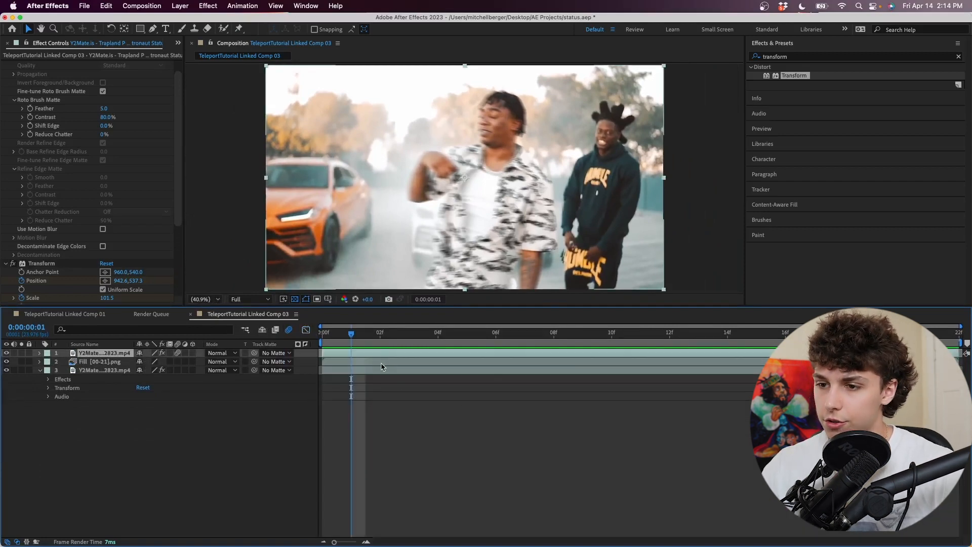
{"action": "key", "text": "super+d"}
{"action": "left_click", "coordinate": [749, 54]}
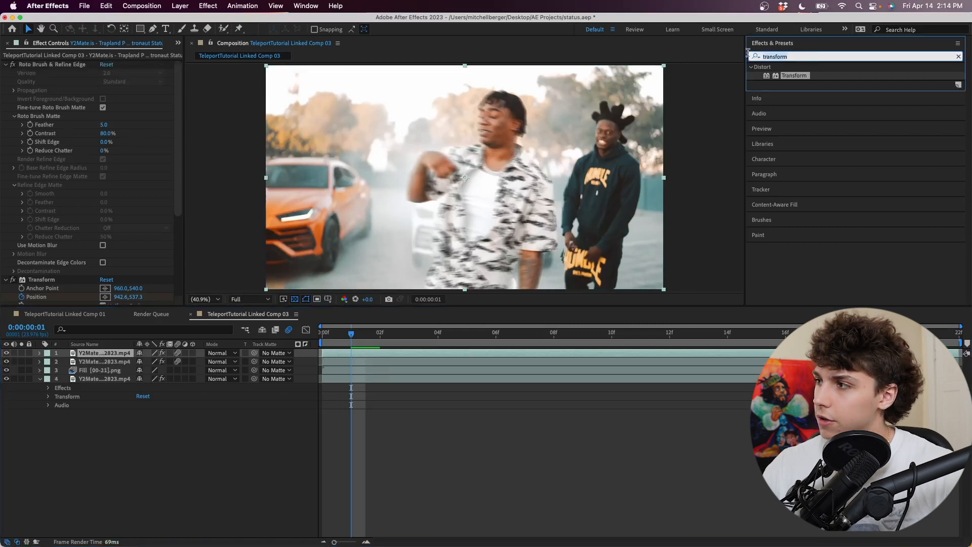
{"action": "type", "text": "echo"}
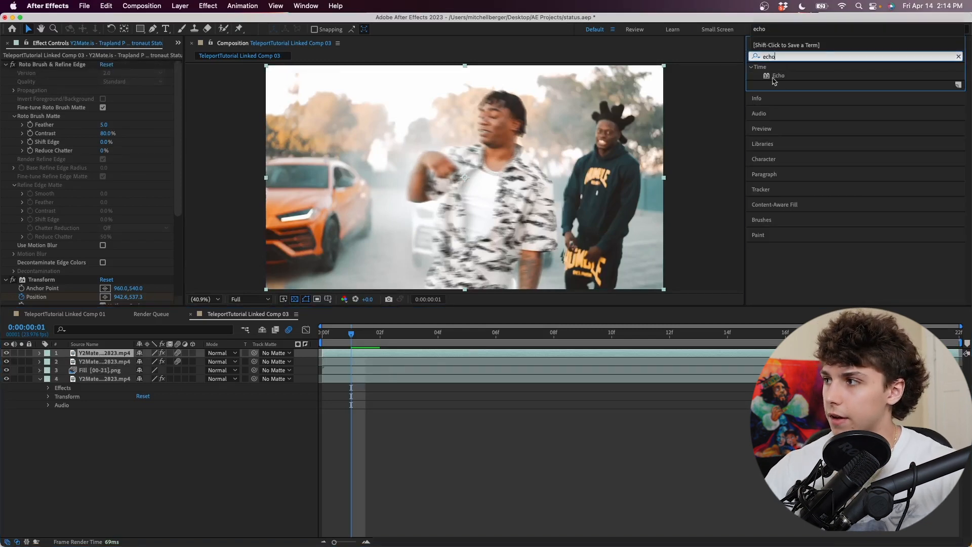
{"action": "left_click_drag", "start_coordinate": [773, 81], "coordinate": [458, 365]}
- At the first frame, set Echo Time to -0.020 seconds, Number Of Echoes to 4 and Starting Intensity to 0.32
{"action": "key", "text": "Home"}
{"action": "left_click", "coordinate": [108, 267]}
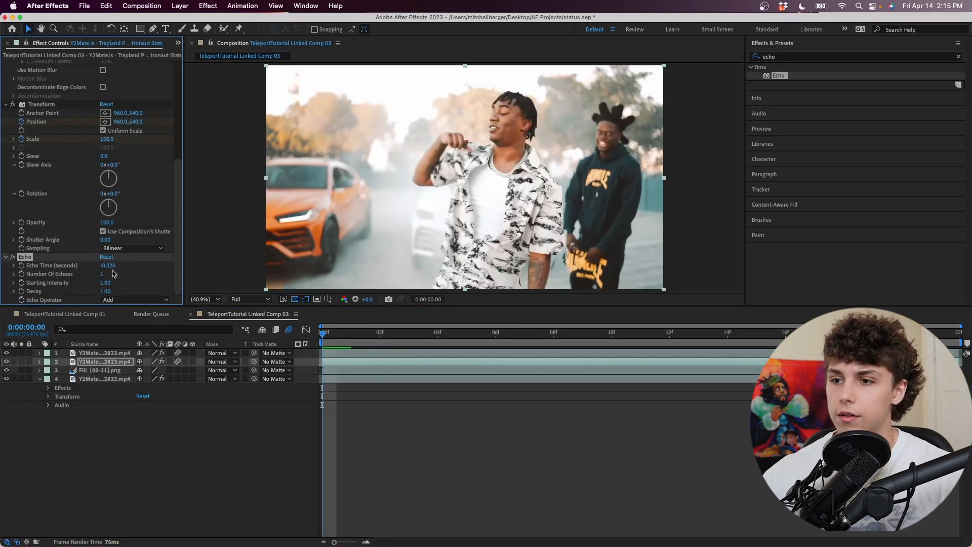
{"action": "type", "text": "4"}
{"action": "key", "text": "Return"}
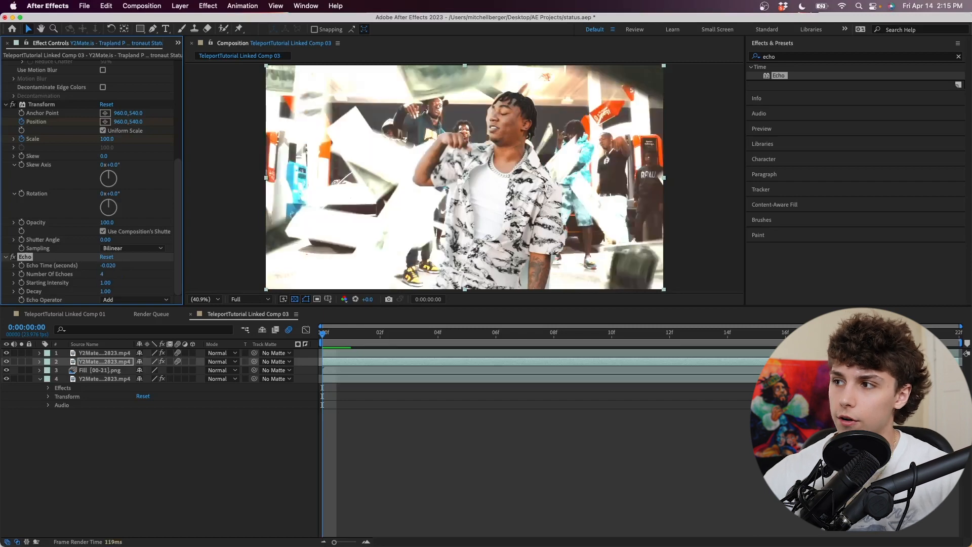
{"action": "left_click_drag", "start_coordinate": [107, 285], "coordinate": [80, 294]}
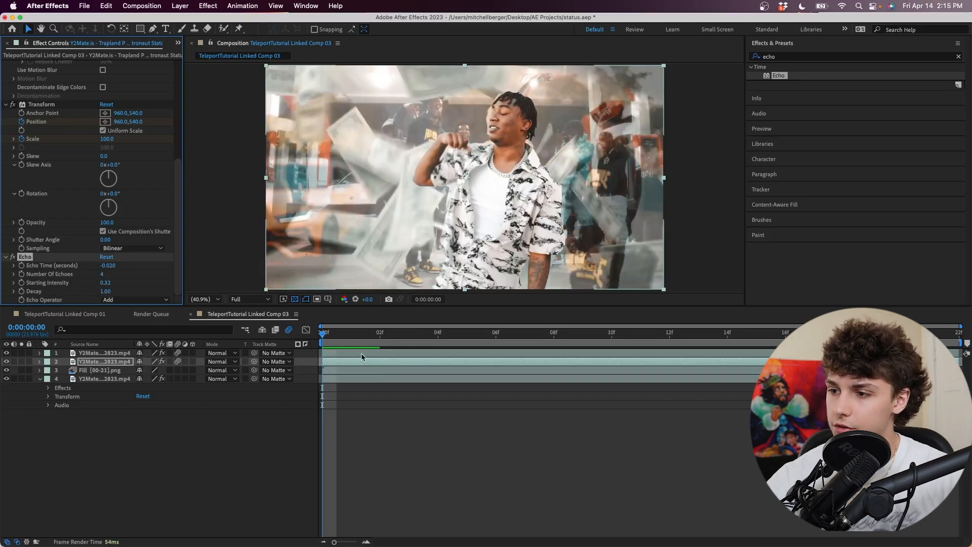
- Trim the echo layer to start at frame 1 and set its Echo Operator to Screen
{"action": "key", "text": "Page_Down"}
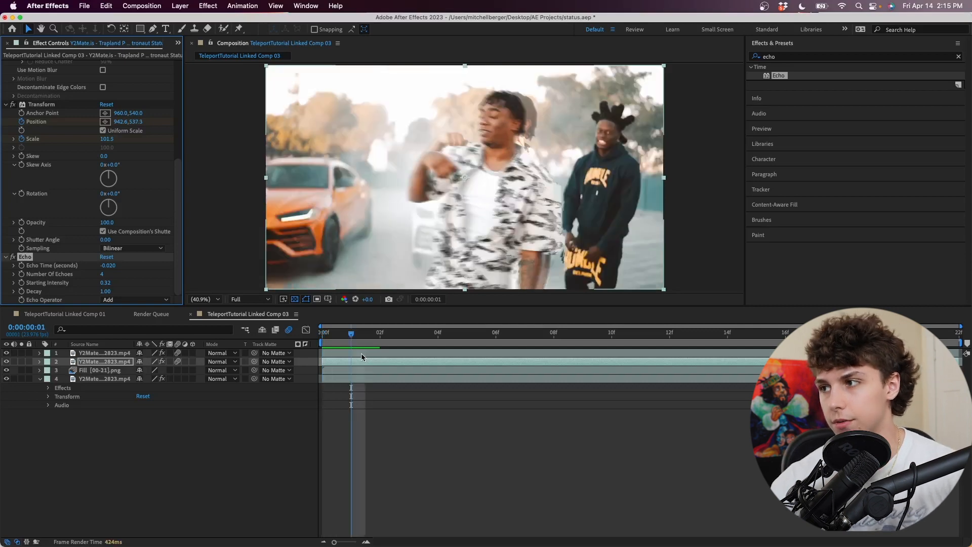
{"action": "left_click", "coordinate": [320, 363]}
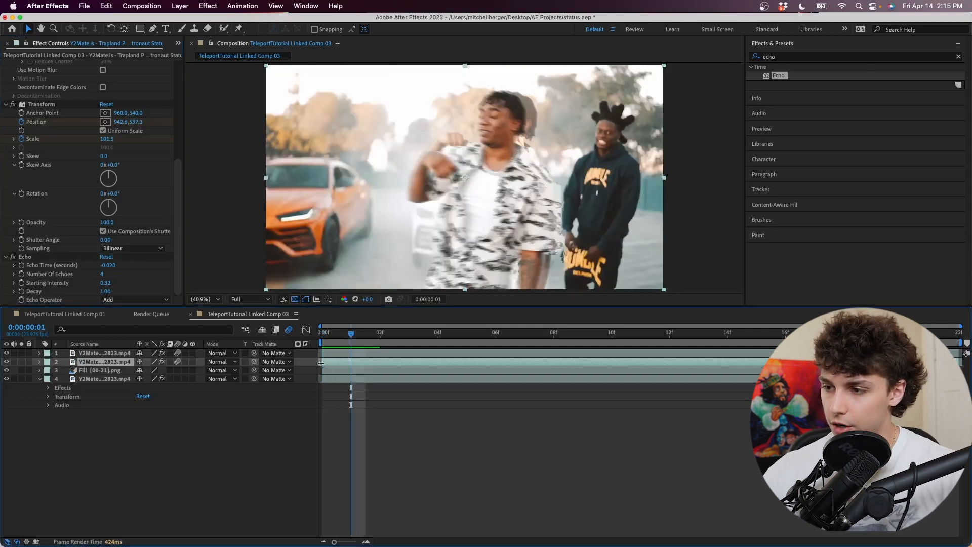
{"action": "key", "text": "space"}
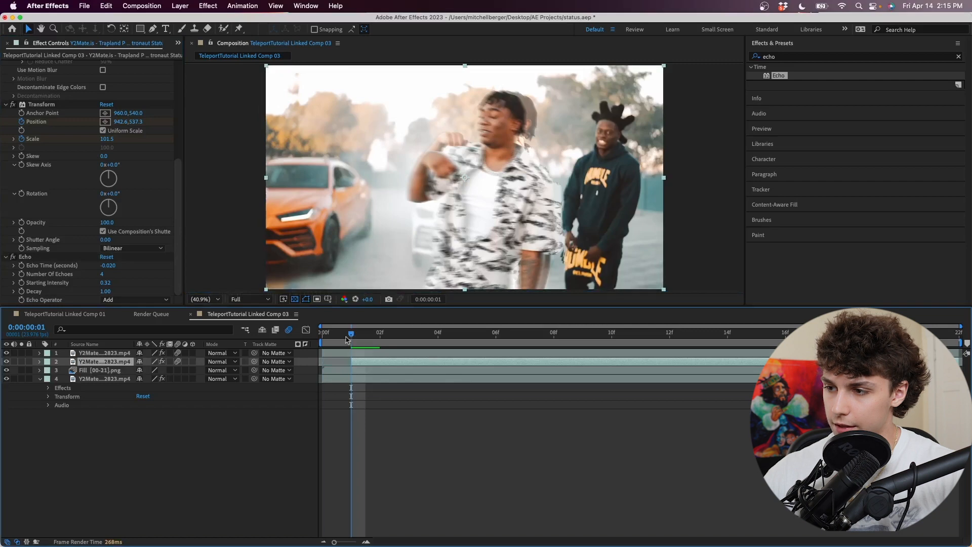
{"action": "left_click", "coordinate": [136, 301]}
{"action": "left_click", "coordinate": [142, 345]}
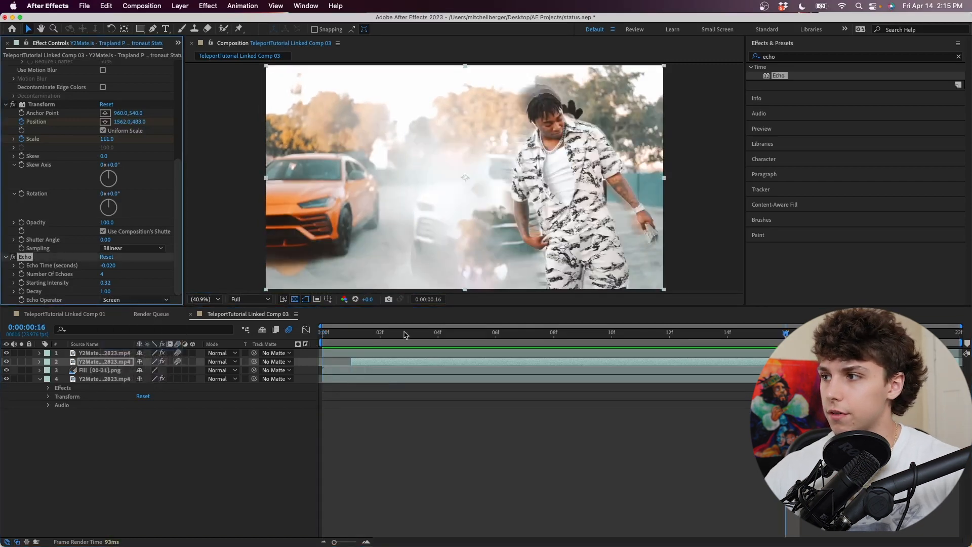
- Apply Gaussian Blur to the echo layer with Blurriness 21.5 and preview the blurred trail
{"action": "left_click", "coordinate": [791, 59]}
{"action": "key", "text": "BackSpace"}
{"action": "type", "text": "gauss"}
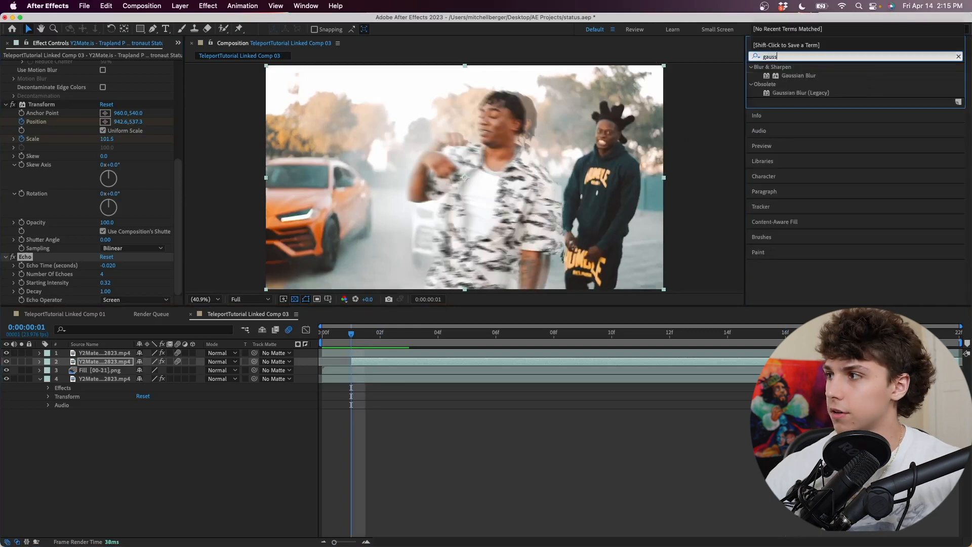
{"action": "left_click_drag", "start_coordinate": [798, 76], "coordinate": [387, 363]}
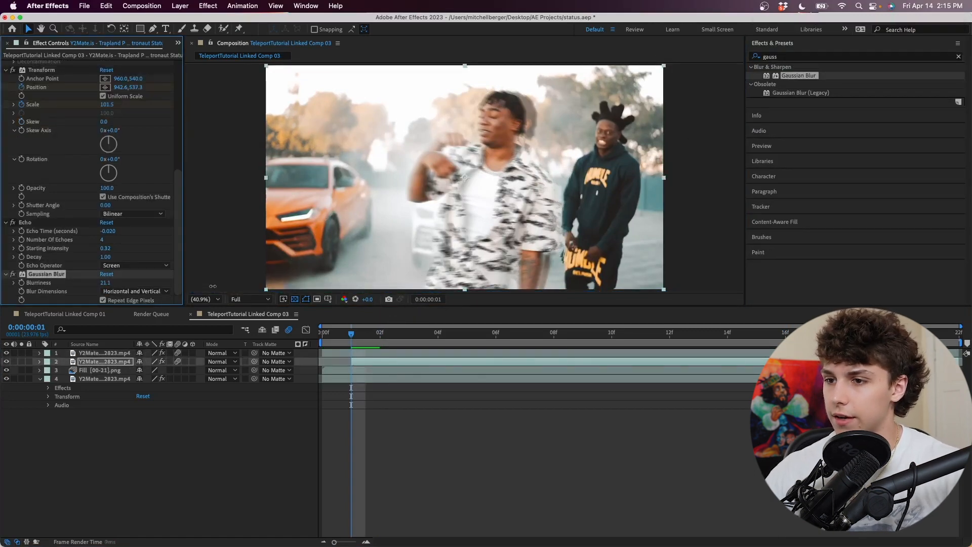
{"action": "key", "text": "space"}
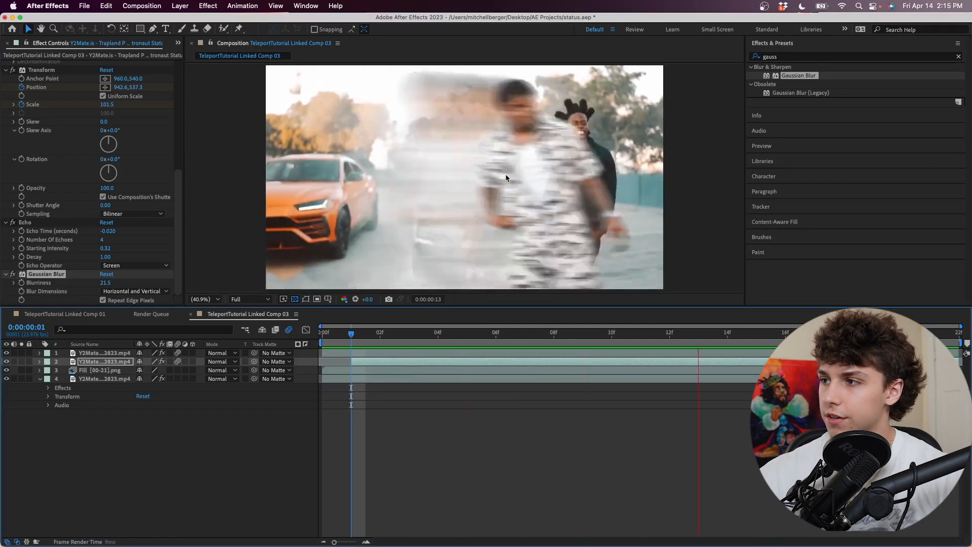
{"action": "key", "text": "space"}
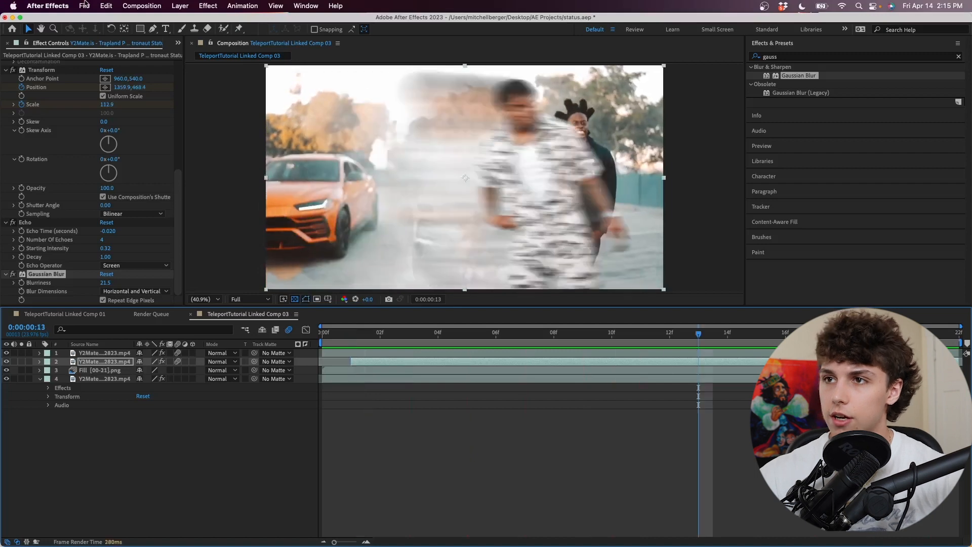
- Save the project, switch to Premiere Pro and play back the linked composition in the sequence
{"action": "left_click", "coordinate": [86, 6]}
{"action": "left_click", "coordinate": [104, 102]}
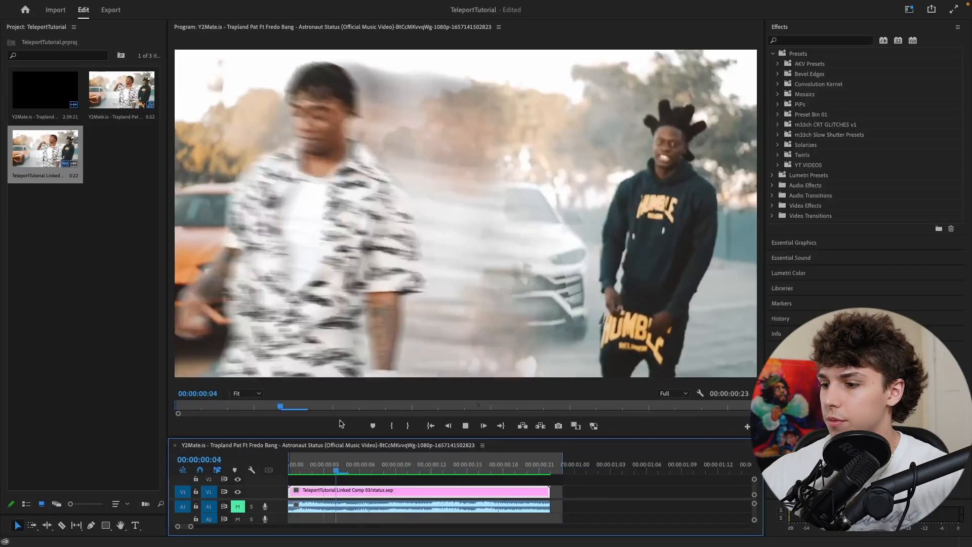
{"action": "key", "text": "space"}
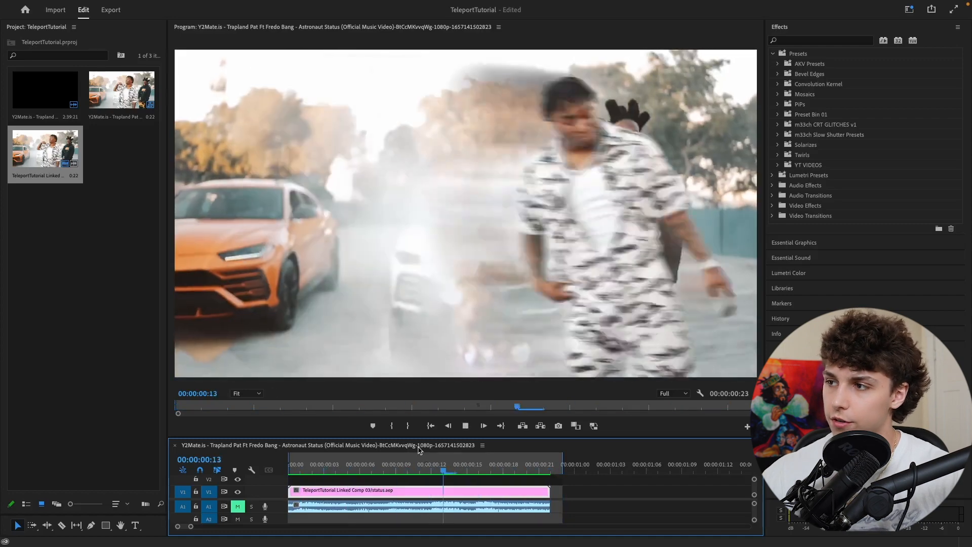
{"action": "key", "text": "space"}
- Enlarge the timeline area to show more video and audio tracks
{"action": "left_click_drag", "start_coordinate": [142, 514], "coordinate": [147, 534]}
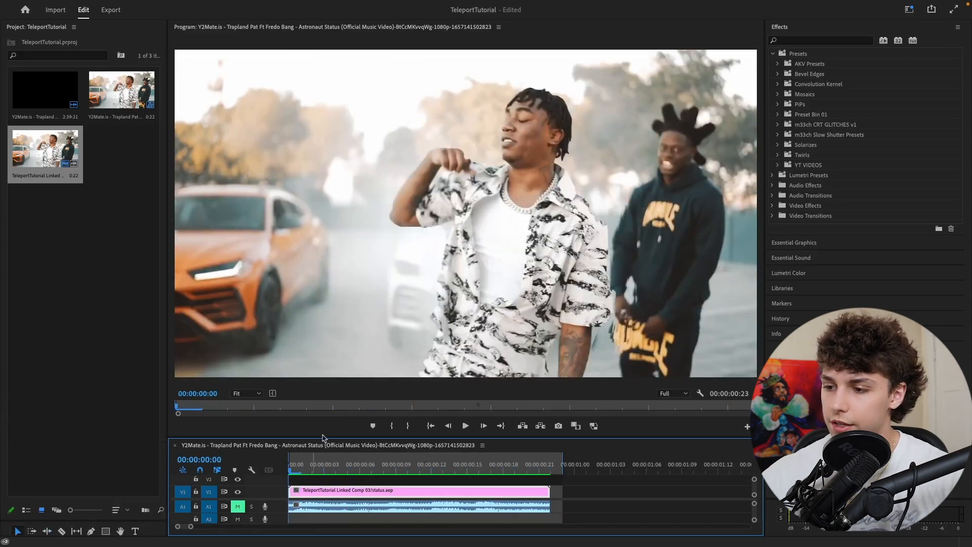
{"action": "left_click_drag", "start_coordinate": [319, 437], "coordinate": [318, 343]}
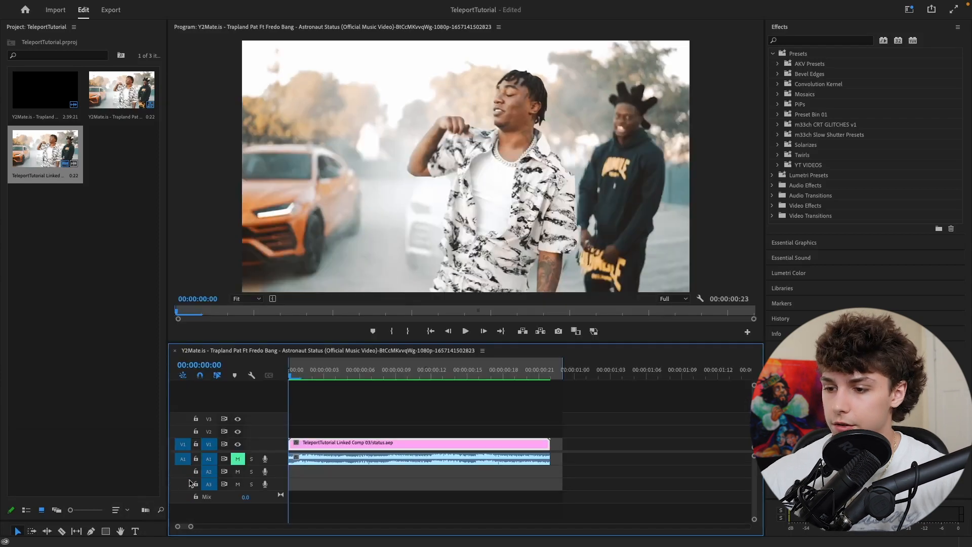
- Create an adjustment layer and place it on track V2 above the linked composition, starting at the sequence start
{"action": "left_click_drag", "start_coordinate": [167, 460], "coordinate": [205, 460]}
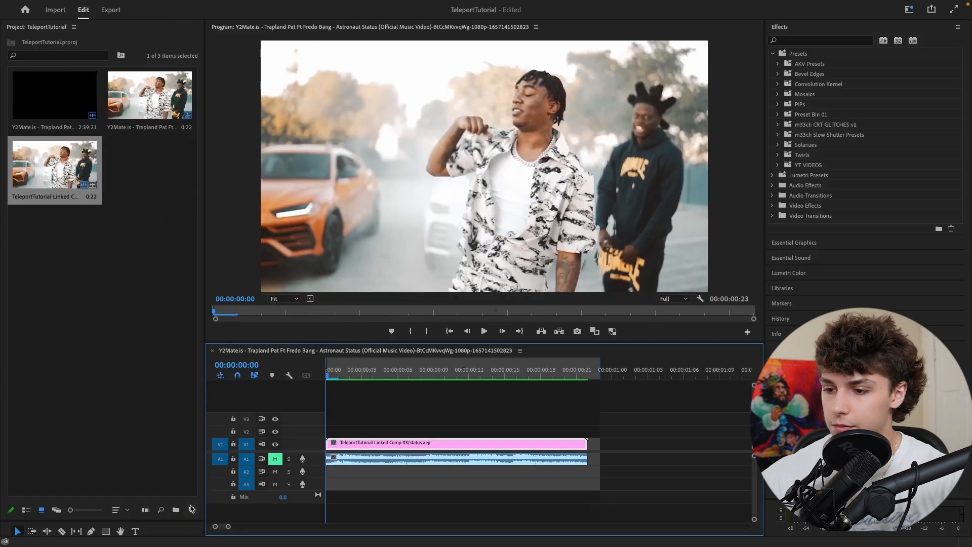
{"action": "left_click", "coordinate": [191, 509]}
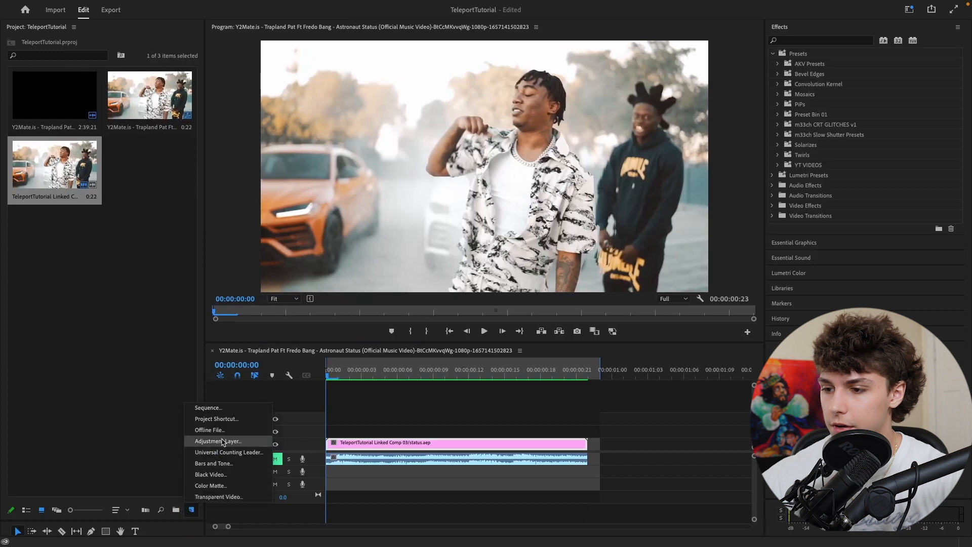
{"action": "left_click", "coordinate": [243, 443]}
{"action": "left_click", "coordinate": [547, 325]}
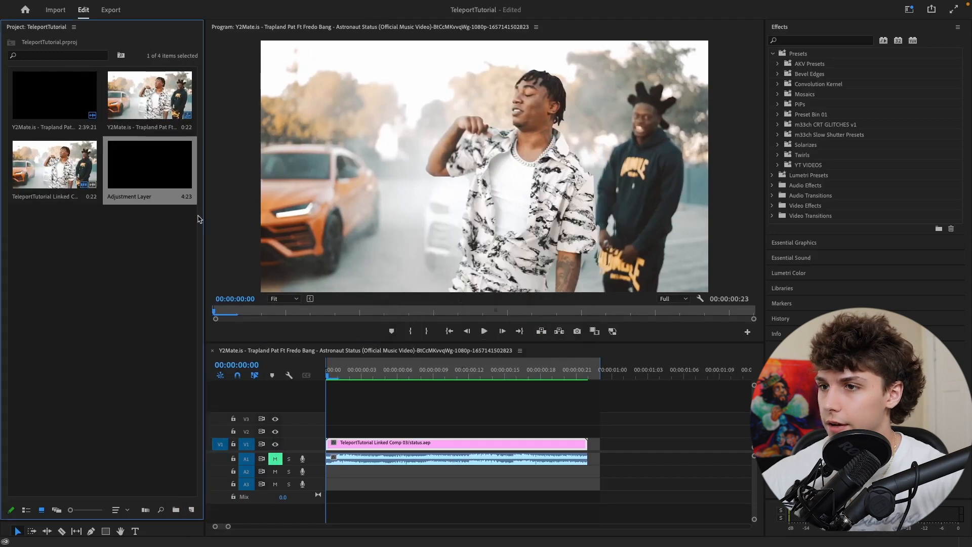
{"action": "left_click_drag", "start_coordinate": [477, 352], "coordinate": [320, 433]}
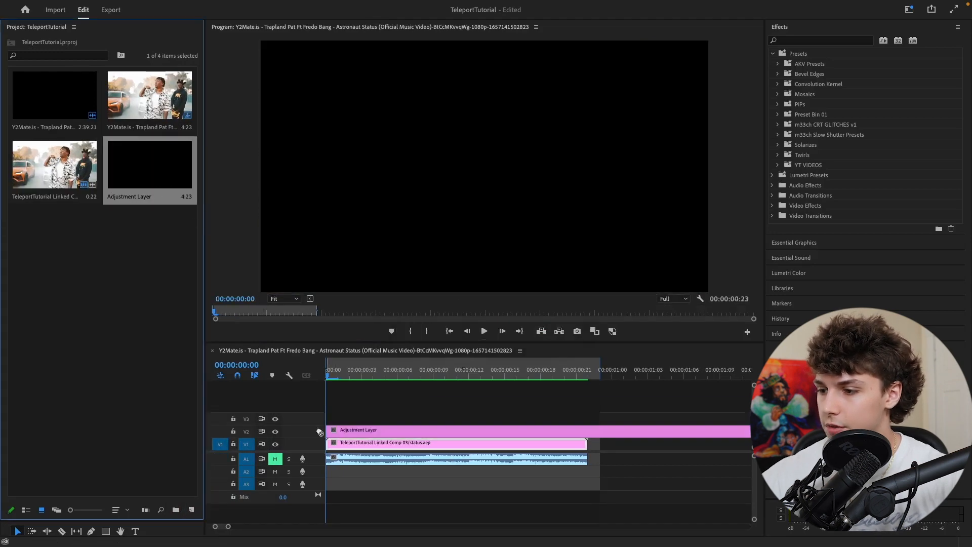
- Split the adjustment layer at frame 3, where the first teleport begins, and delete the part before it
{"action": "left_click_drag", "start_coordinate": [338, 376], "coordinate": [397, 375]}
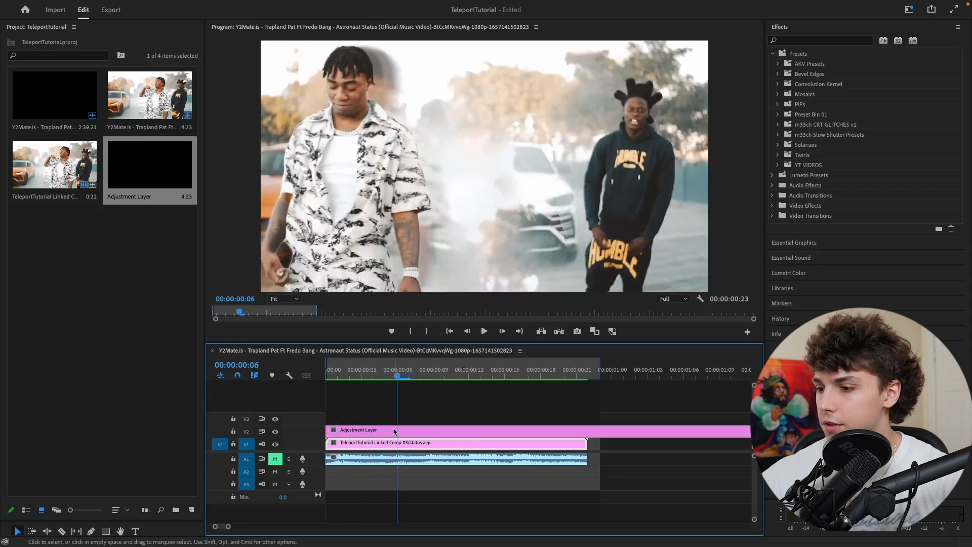
{"action": "key", "text": "Left"}
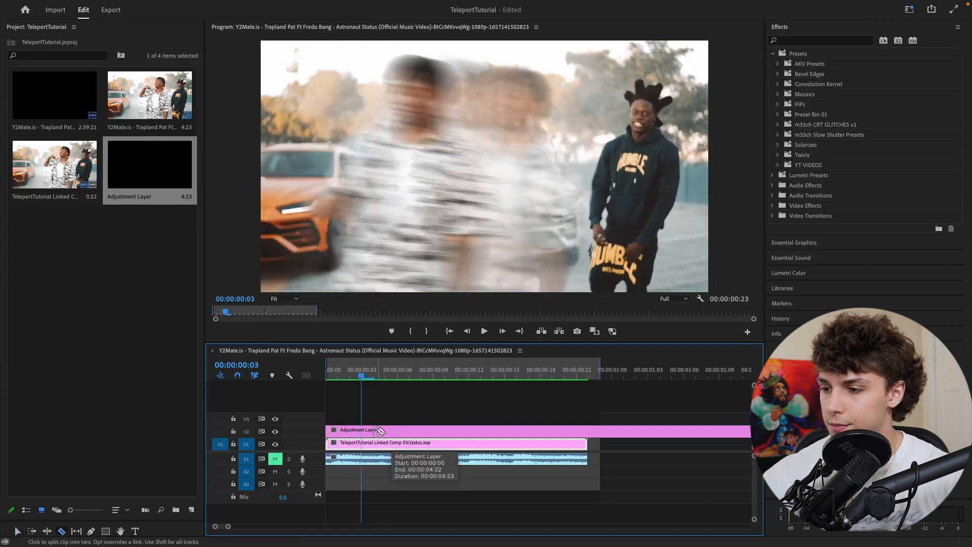
{"action": "left_click", "coordinate": [362, 431]}
{"action": "key", "text": "v"}
{"action": "left_click", "coordinate": [344, 432]}
{"action": "key", "text": "space"}
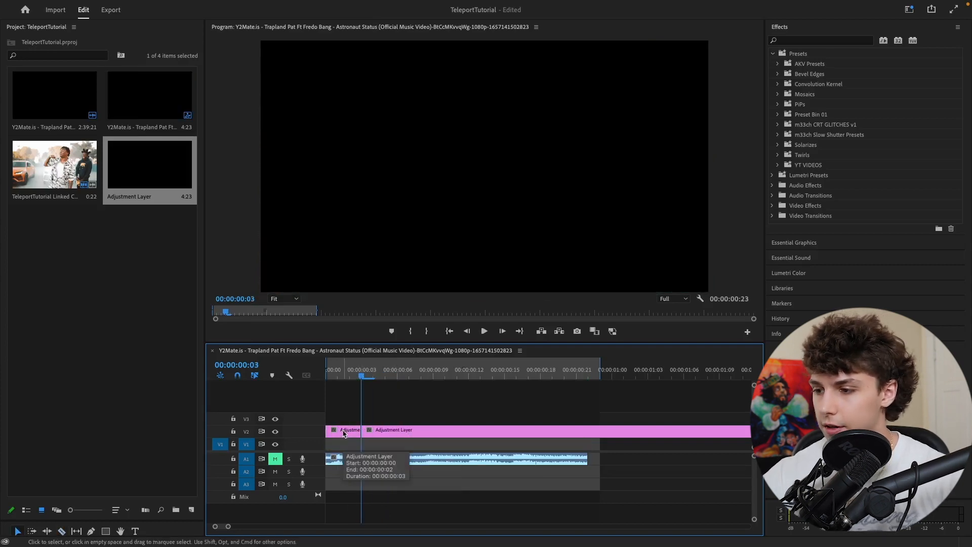
{"action": "key", "text": "Delete"}
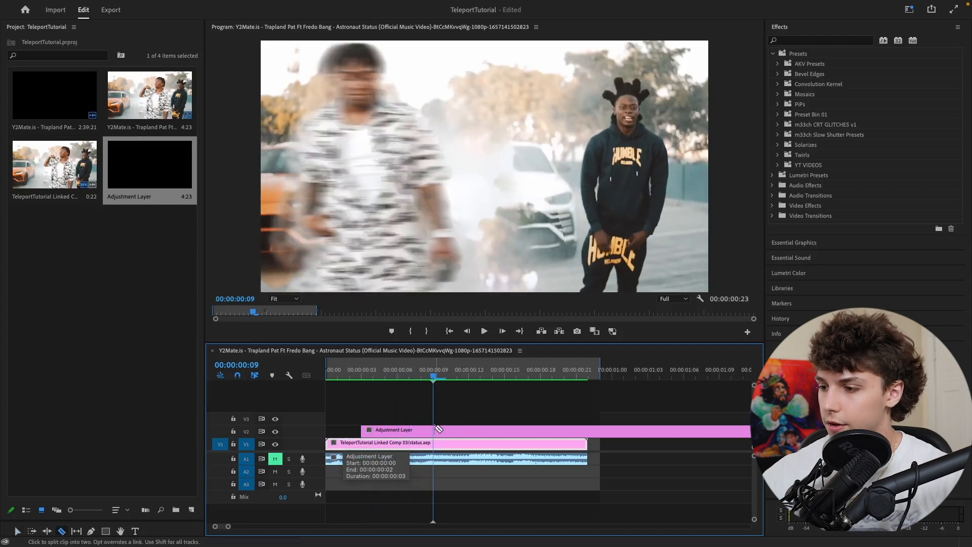
- Split the adjustment layer at frame 9, and again at frame 13 where the second teleport begins
{"action": "left_click", "coordinate": [439, 429]}
{"action": "key", "text": "v"}
{"action": "left_click_drag", "start_coordinate": [433, 385], "coordinate": [493, 399]}
{"action": "left_click_drag", "start_coordinate": [490, 340], "coordinate": [502, 339]}
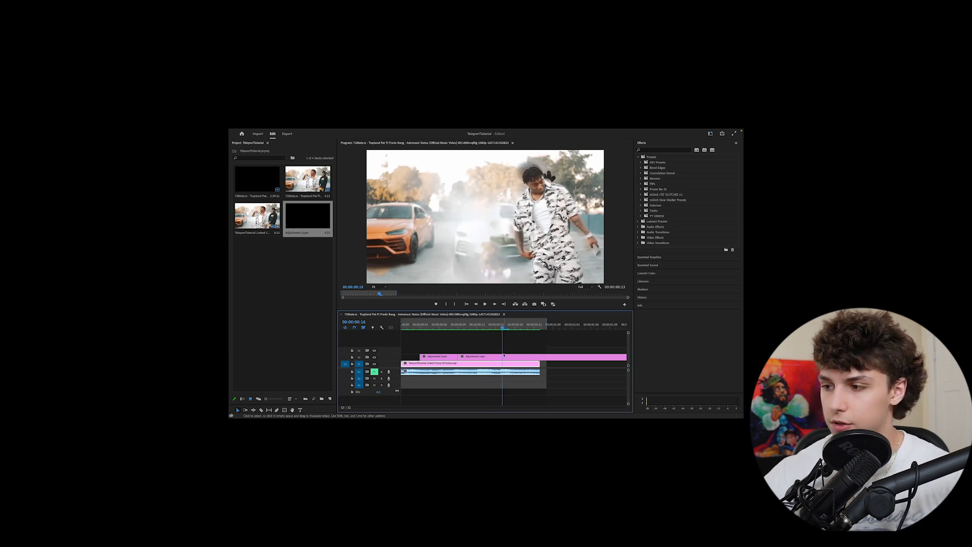
{"action": "key", "text": "Left"}
{"action": "key", "text": "Left"}
{"action": "key", "text": "Left"}
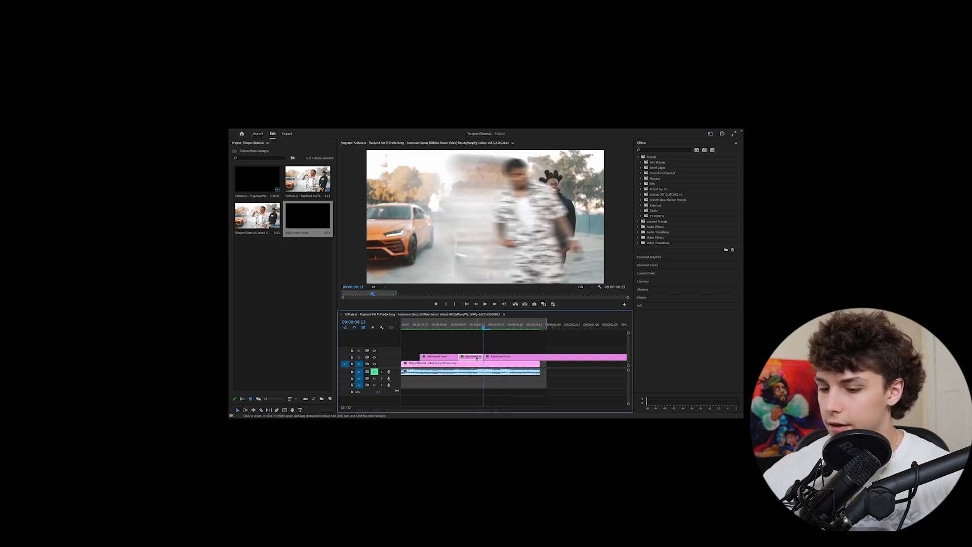
- Delete the adjustment layer piece between frames 9 and 13, then cut at frame 19 and delete the remainder after it
{"action": "key", "text": "Right"}
{"action": "key", "text": "Right"}
{"action": "key", "text": "Right"}
{"action": "key", "text": "Right"}
{"action": "key", "text": "Right"}
{"action": "key", "text": "Right"}
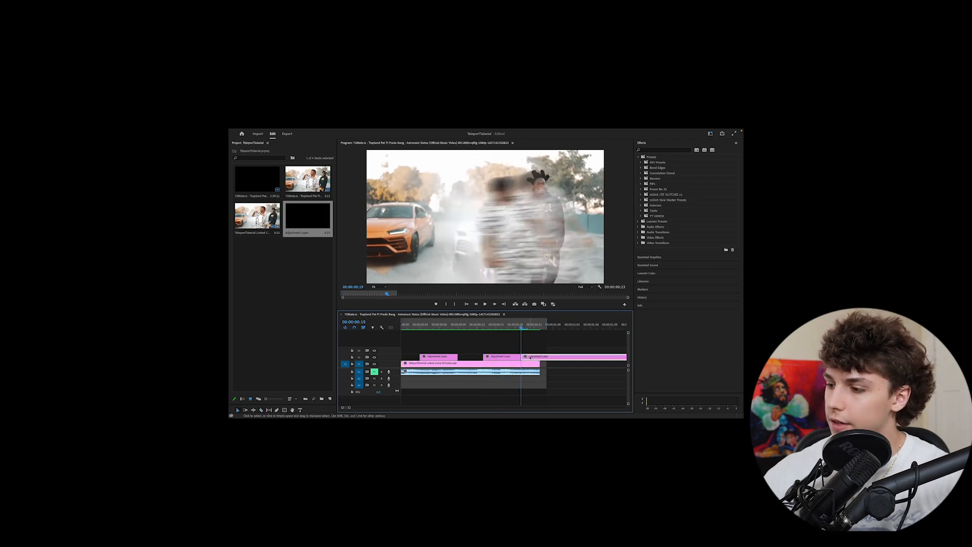
{"action": "key", "text": "Delete"}
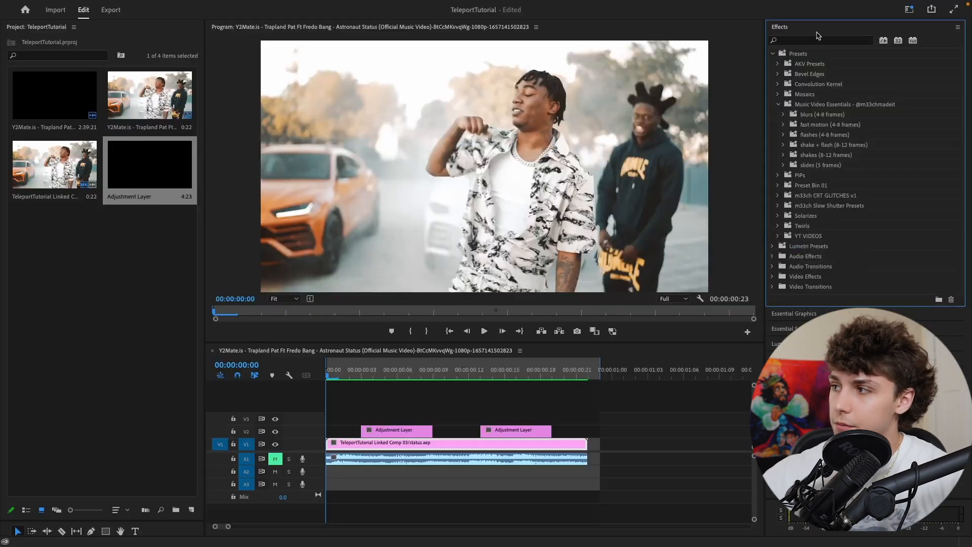
- Apply the Horizontal SUBTLE shake preset to the first adjustment layer and Horizontal MEDIUM to the second, and preview the shakes
{"action": "left_click", "coordinate": [783, 155]}
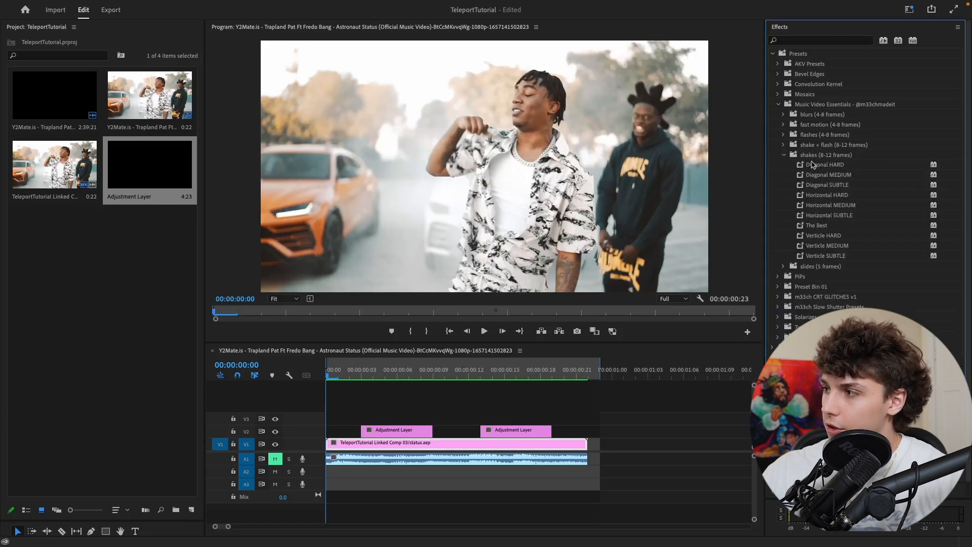
{"action": "scroll", "coordinate": [834, 199], "scroll_direction": "down", "scroll_amount": 1}
{"action": "left_click", "coordinate": [803, 198]}
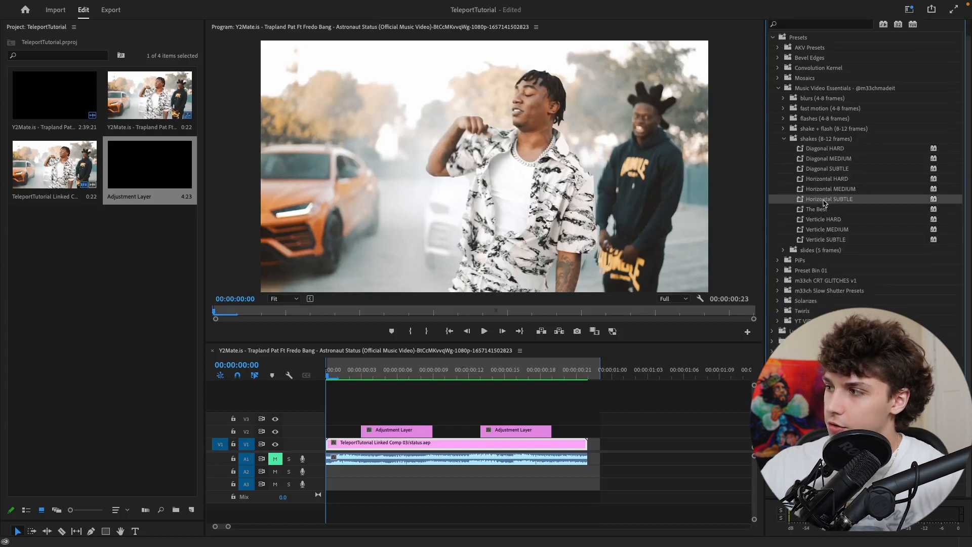
{"action": "left_click_drag", "start_coordinate": [383, 434], "coordinate": [383, 434]}
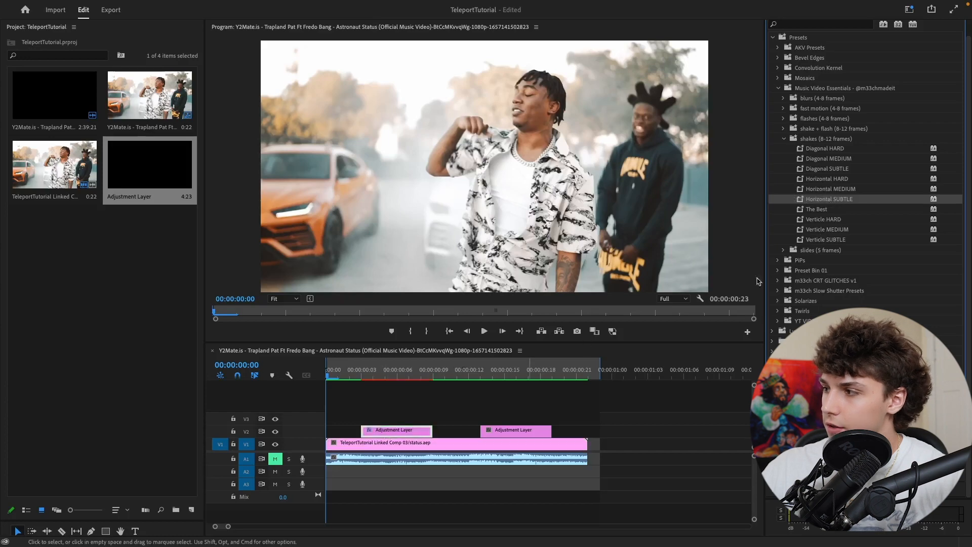
{"action": "key", "text": "space"}
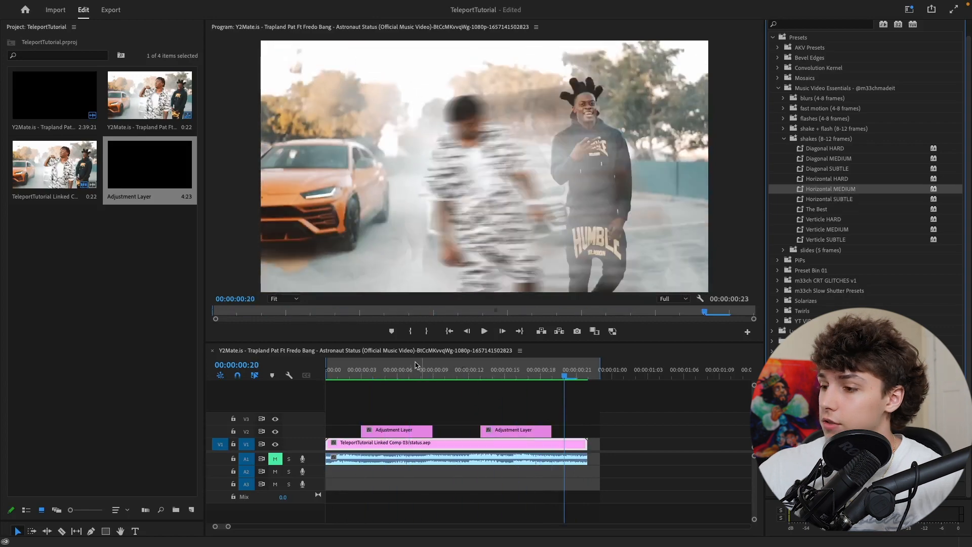
{"action": "left_click", "coordinate": [398, 379]}
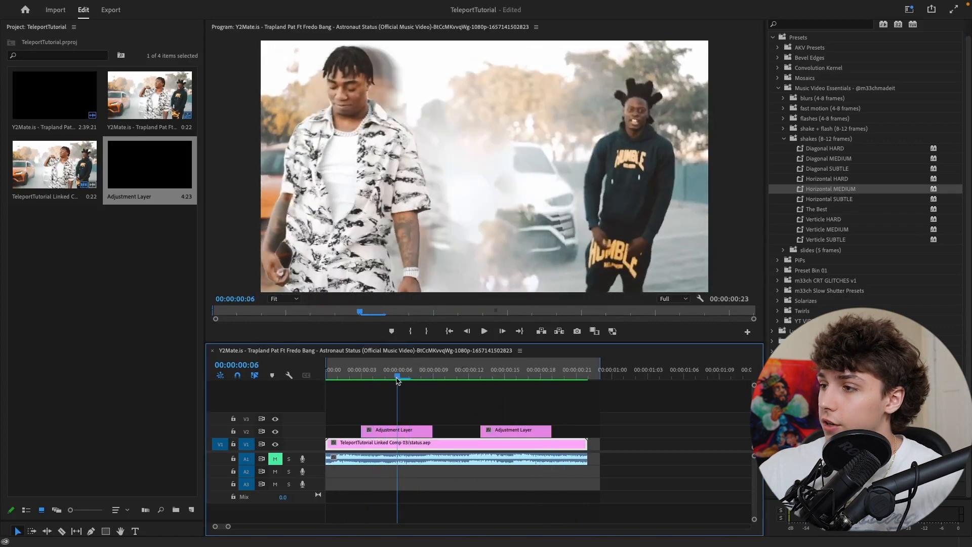
- Apply the Basic Flash preset to the first adjustment layer and the Barely a Flash preset to the second
{"action": "left_click", "coordinate": [783, 118]}
{"action": "left_click", "coordinate": [820, 138]}
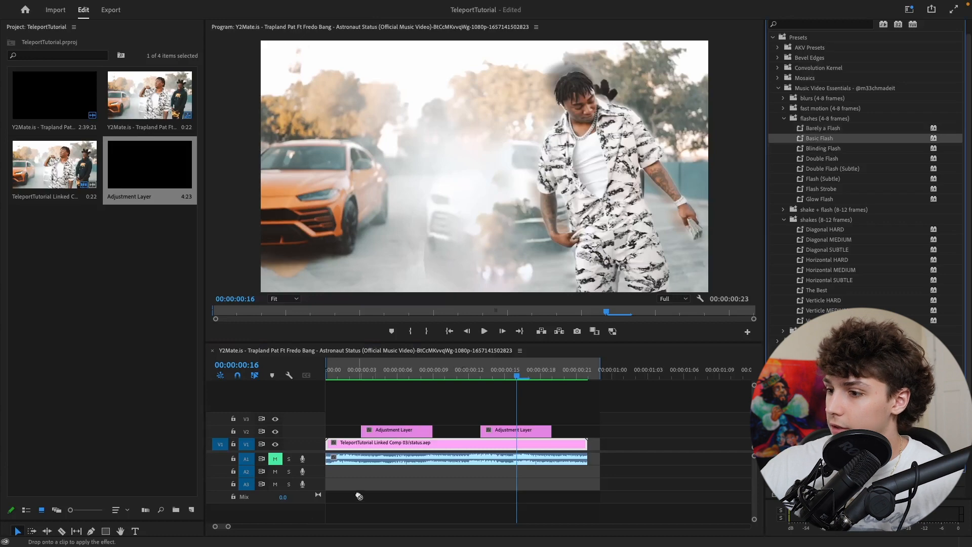
{"action": "left_click_drag", "start_coordinate": [359, 496], "coordinate": [397, 431]}
{"action": "left_click", "coordinate": [821, 129]}
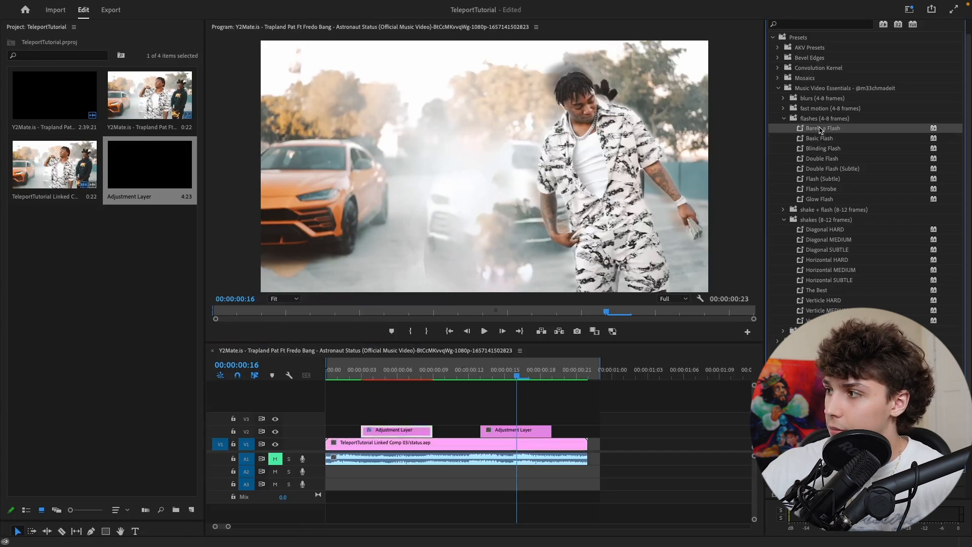
{"action": "left_click_drag", "start_coordinate": [523, 430], "coordinate": [517, 431]}
- Render the sequence and play back the teleports with the added shakes and flashes
{"action": "key", "text": "Return"}
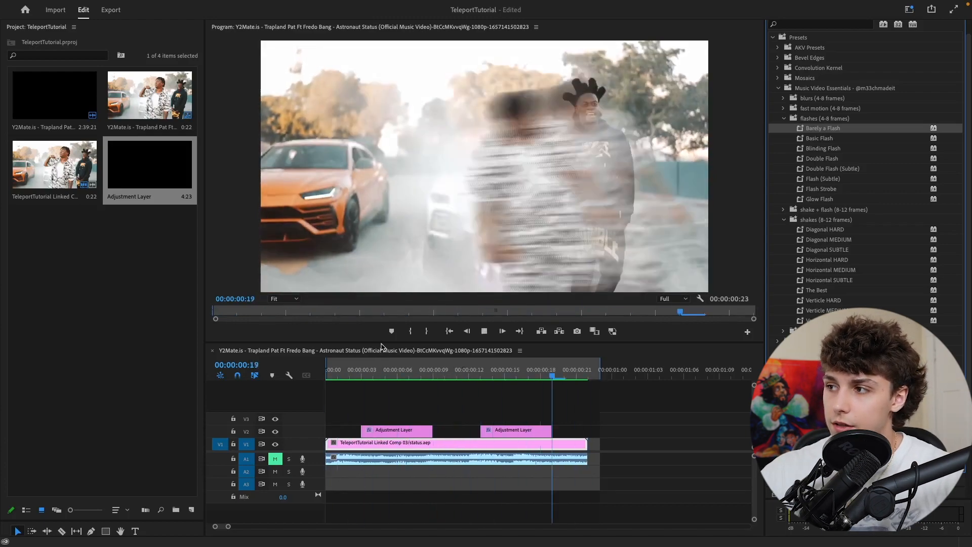
{"action": "key", "text": "space"}
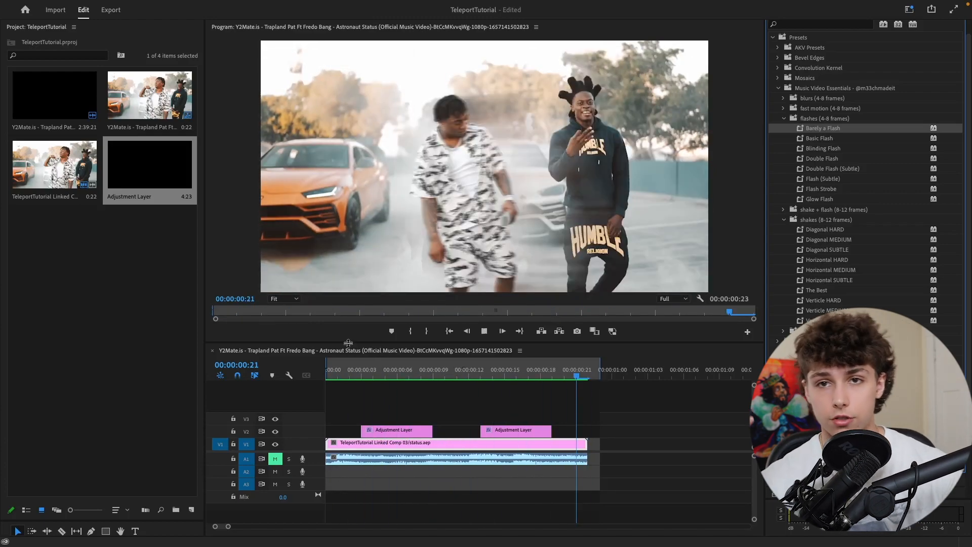
{"action": "key", "text": "space"}
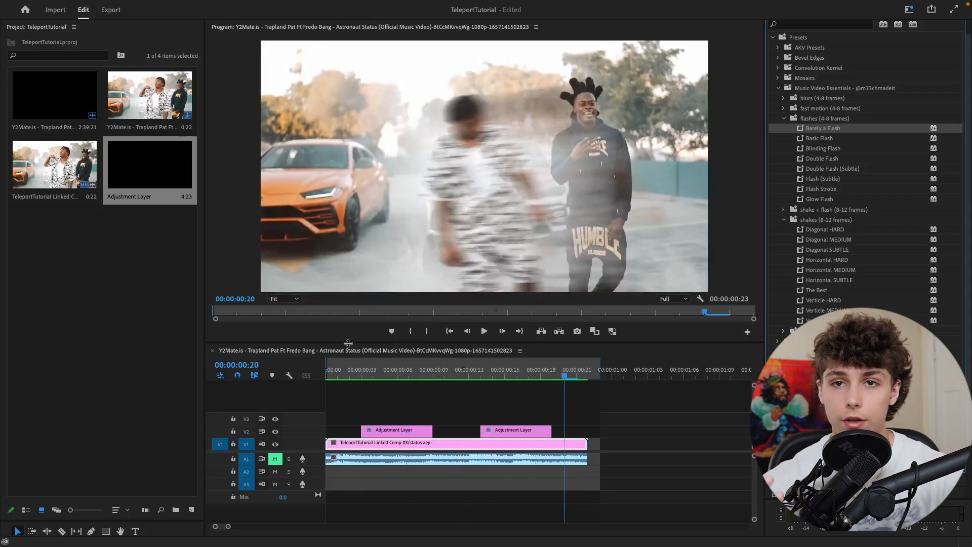